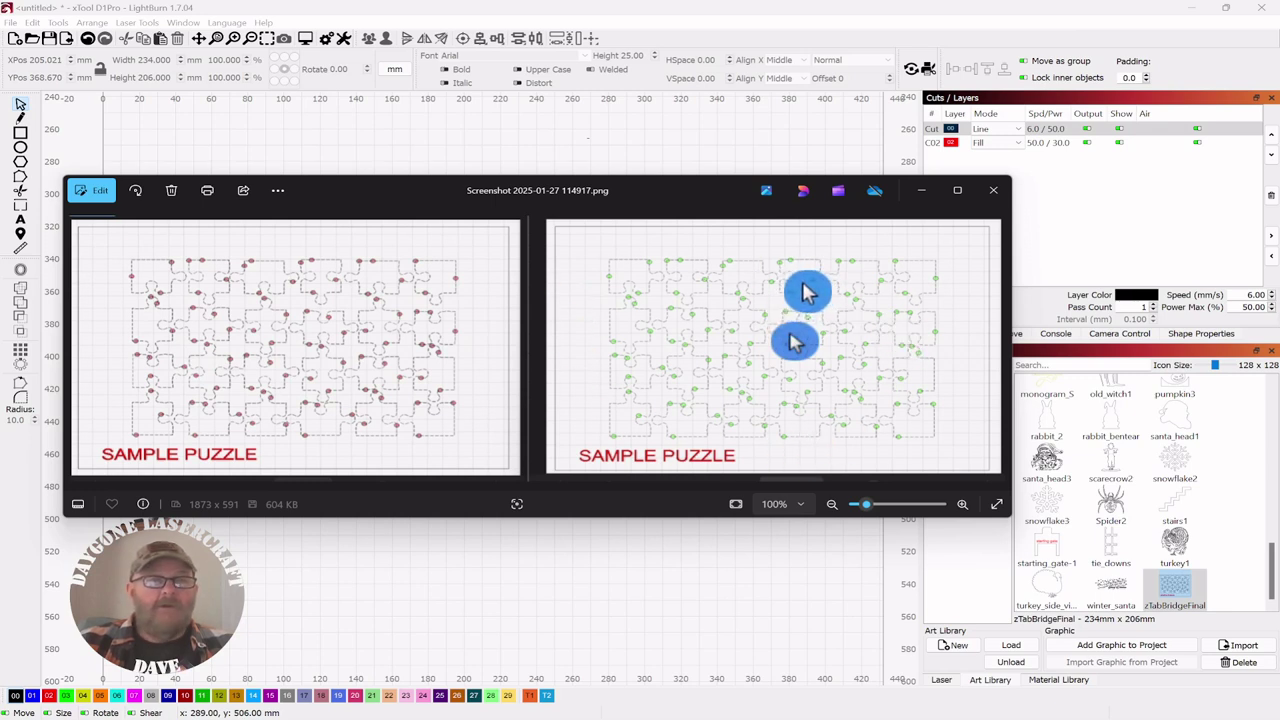
- Close the sample puzzle comparison screenshot in Photos to reveal the LightBurn jigsaw design
left_click(992, 196)
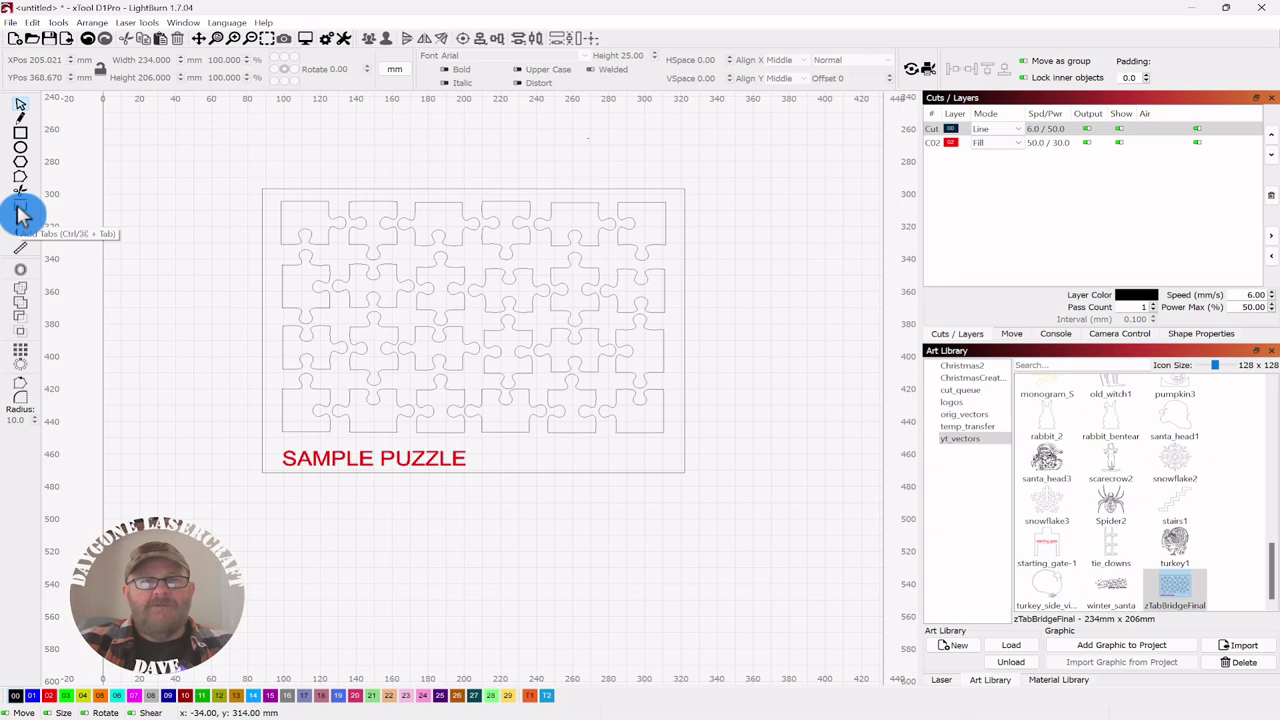
- Choose Tools > Add Tabs, then click the empty canvas beside the jigsaw design
left_click(64, 24)
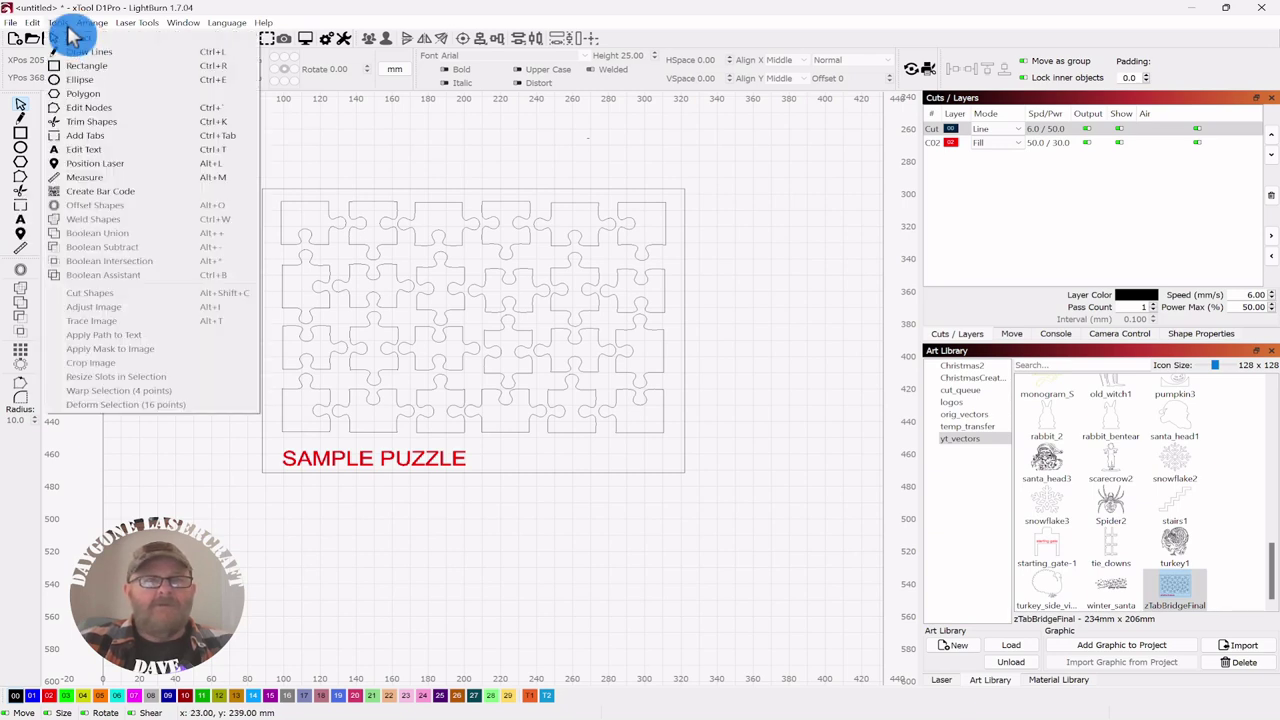
left_click(92, 146)
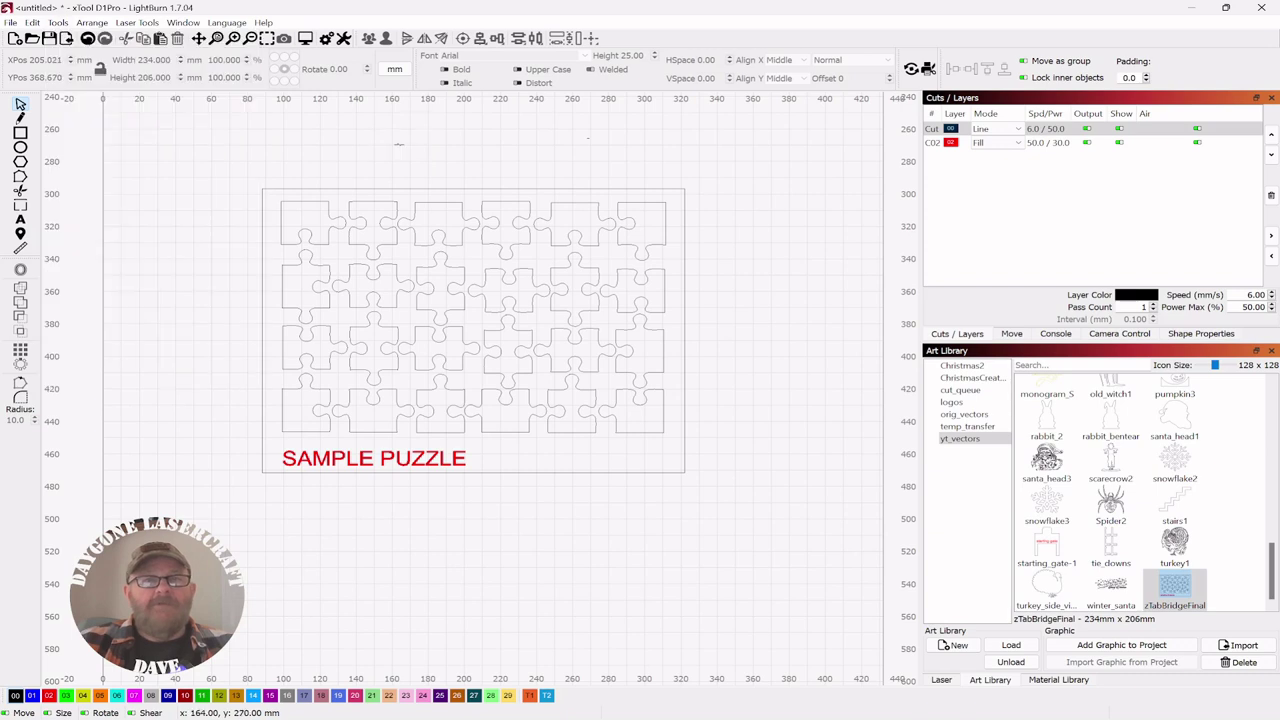
left_click(405, 153)
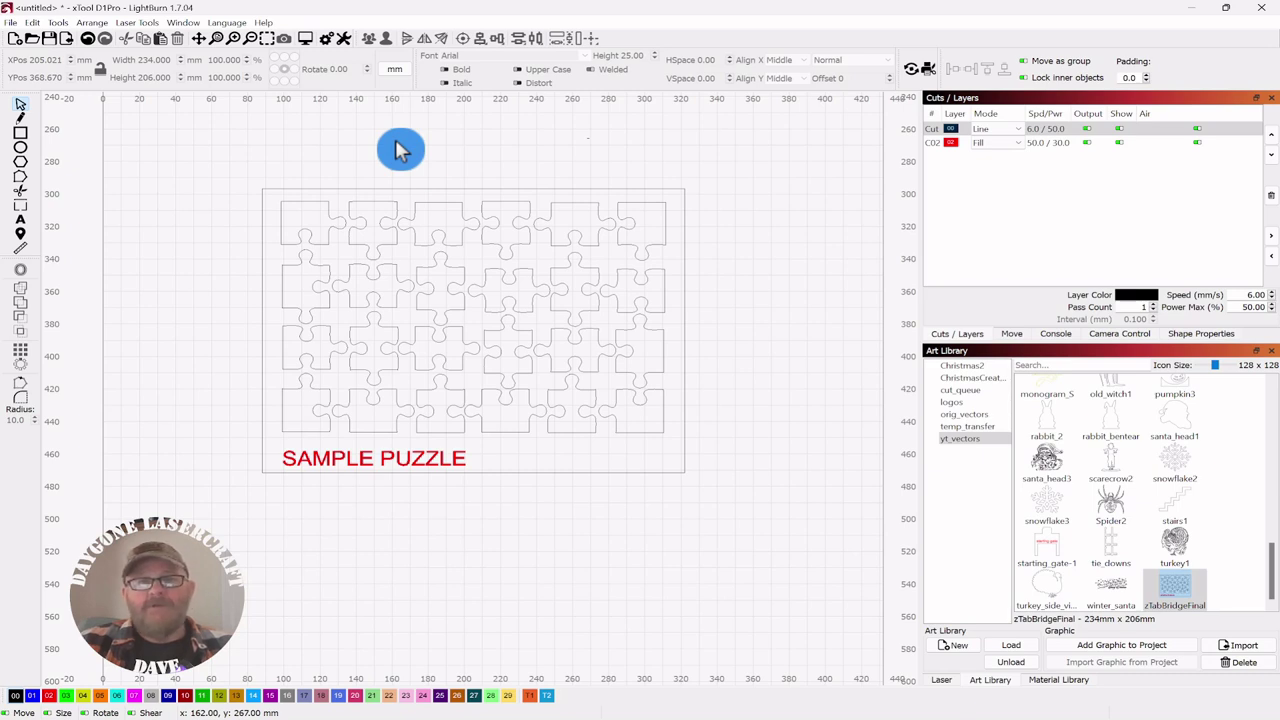
- Select just the jigsaw pieces (about 212.8 x 142.4 mm), leaving out the SAMPLE PUZZLE label
left_click_drag(652, 175, 600, 200)
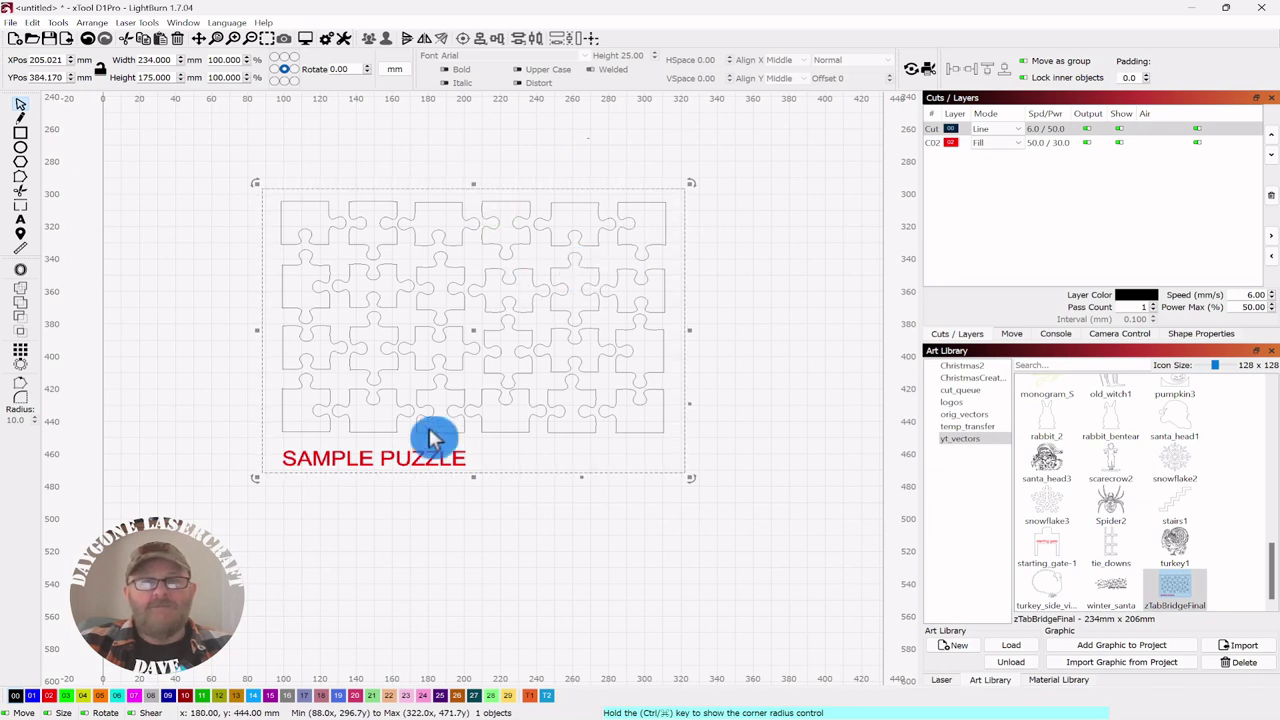
left_click(439, 323)
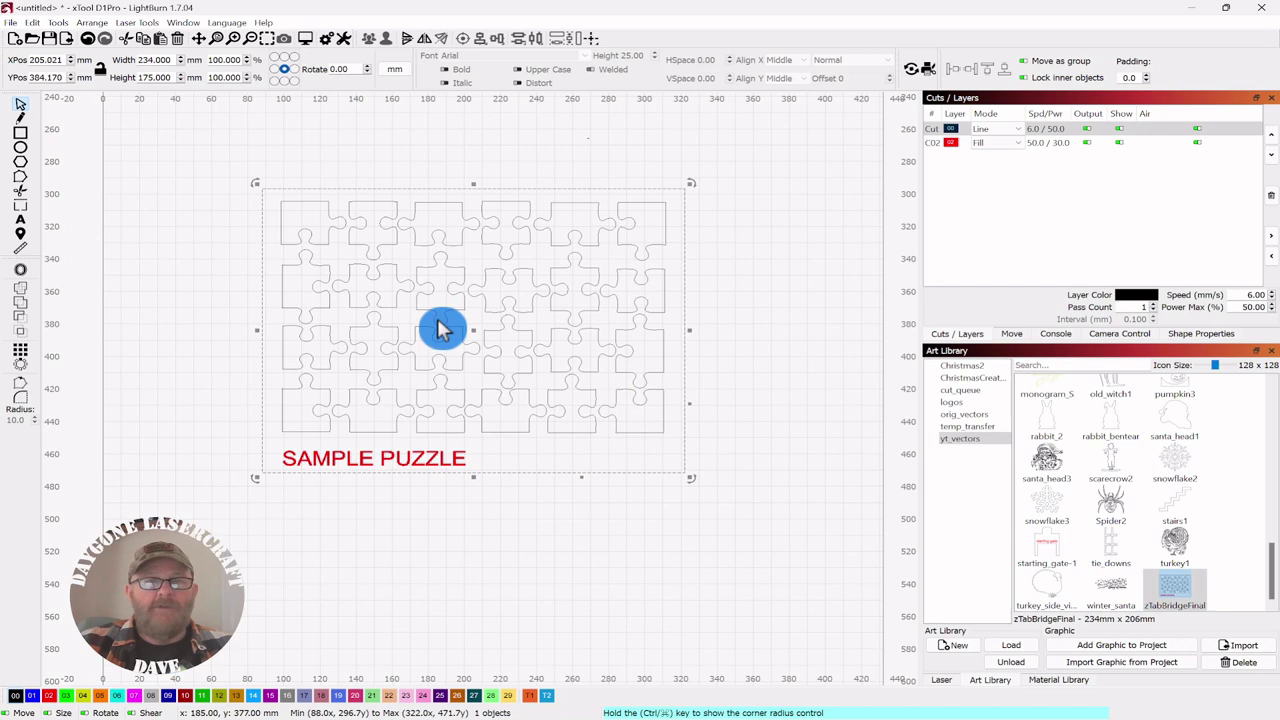
left_click(449, 511)
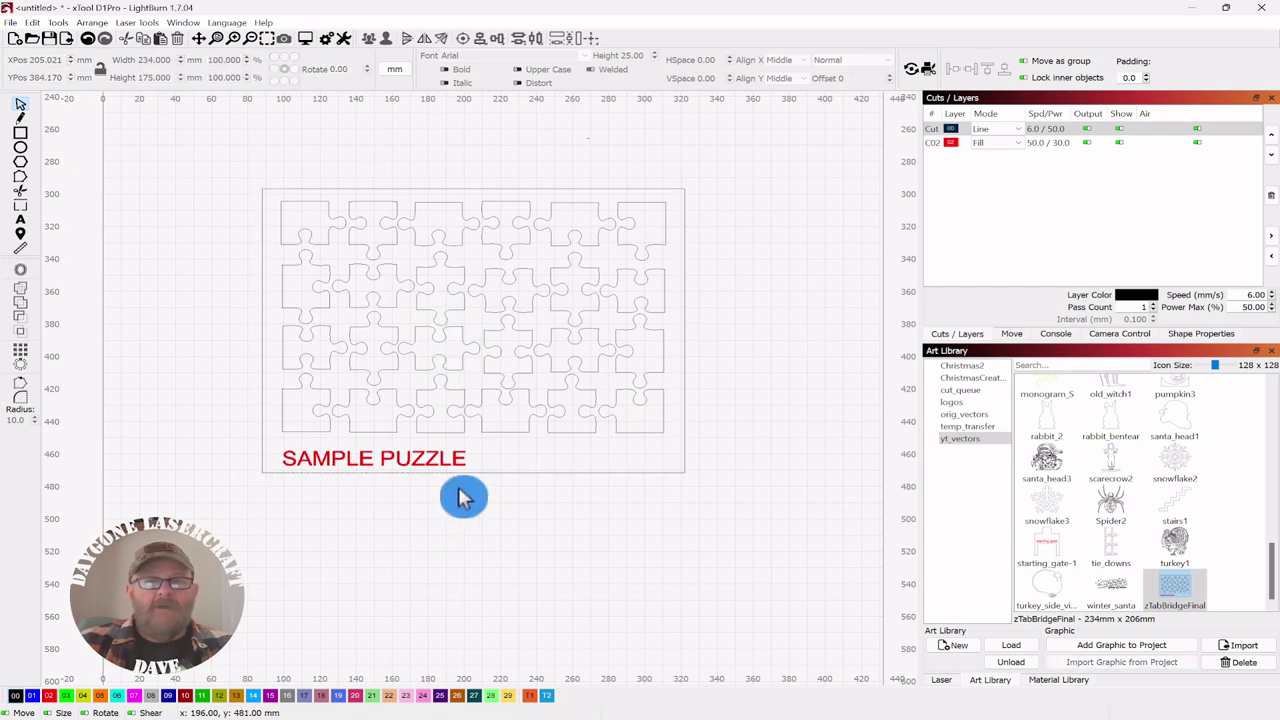
left_click(308, 466)
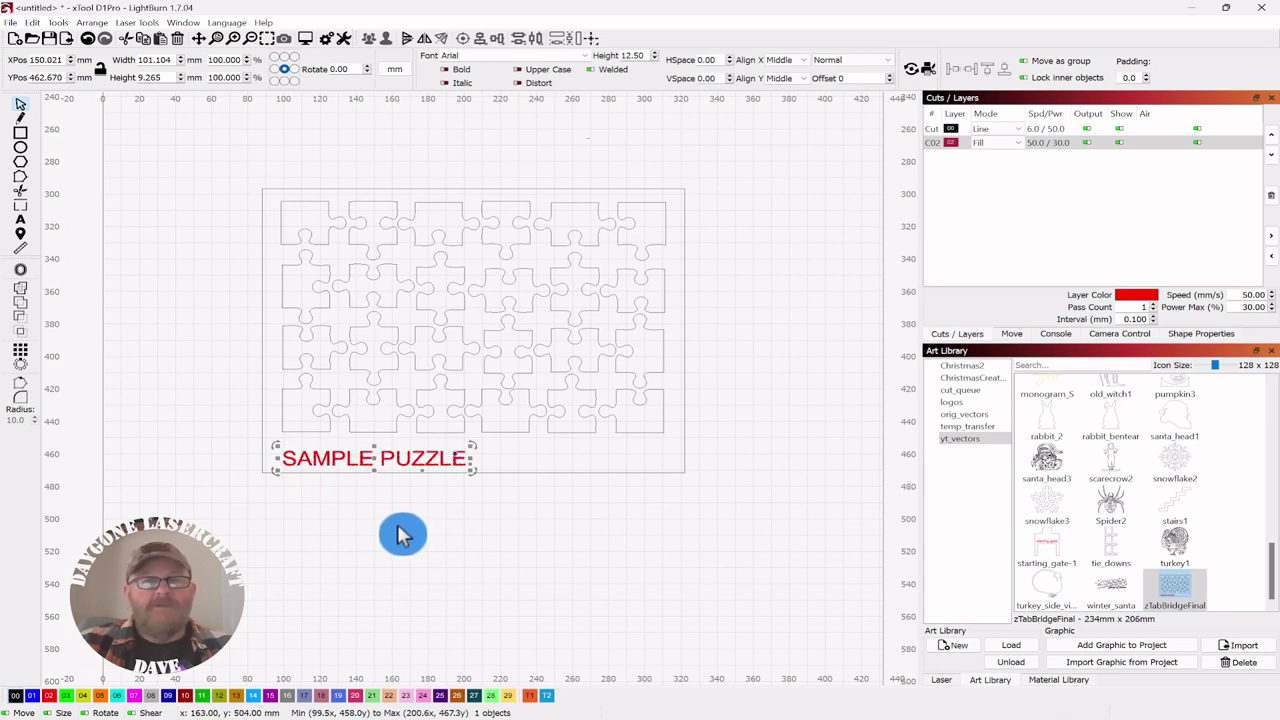
left_click(422, 525)
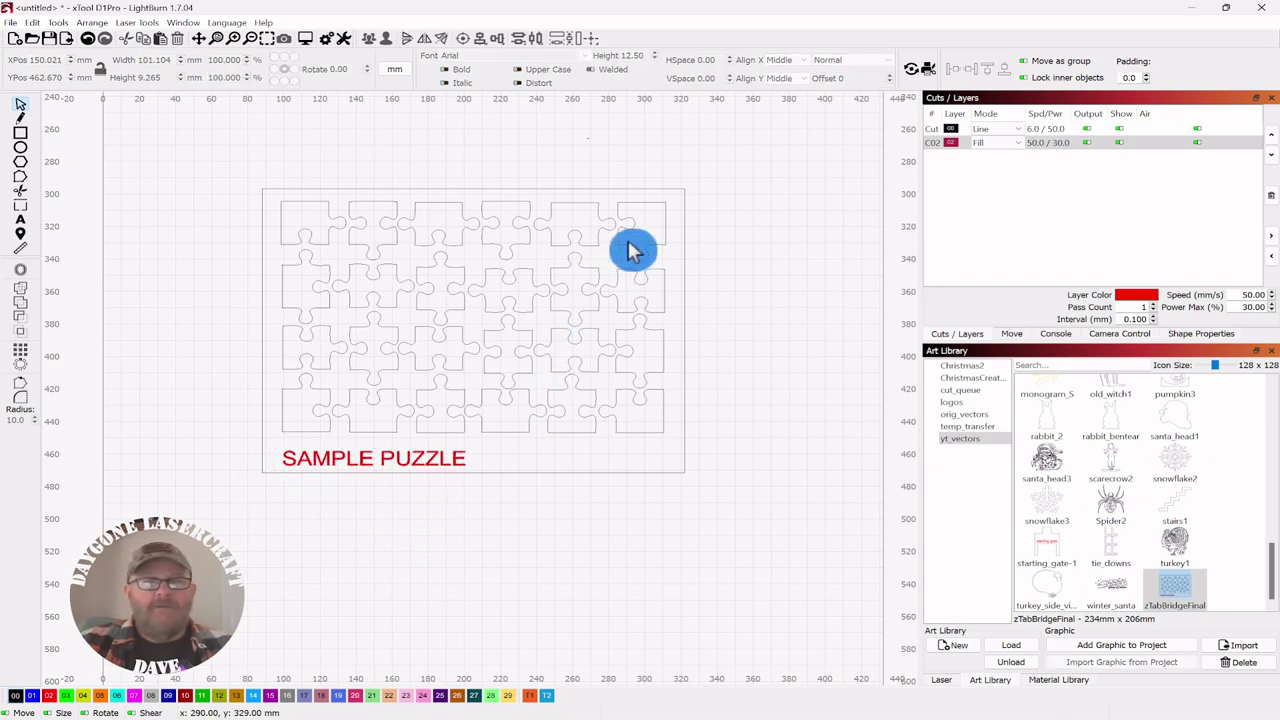
left_click_drag(670, 198, 296, 436)
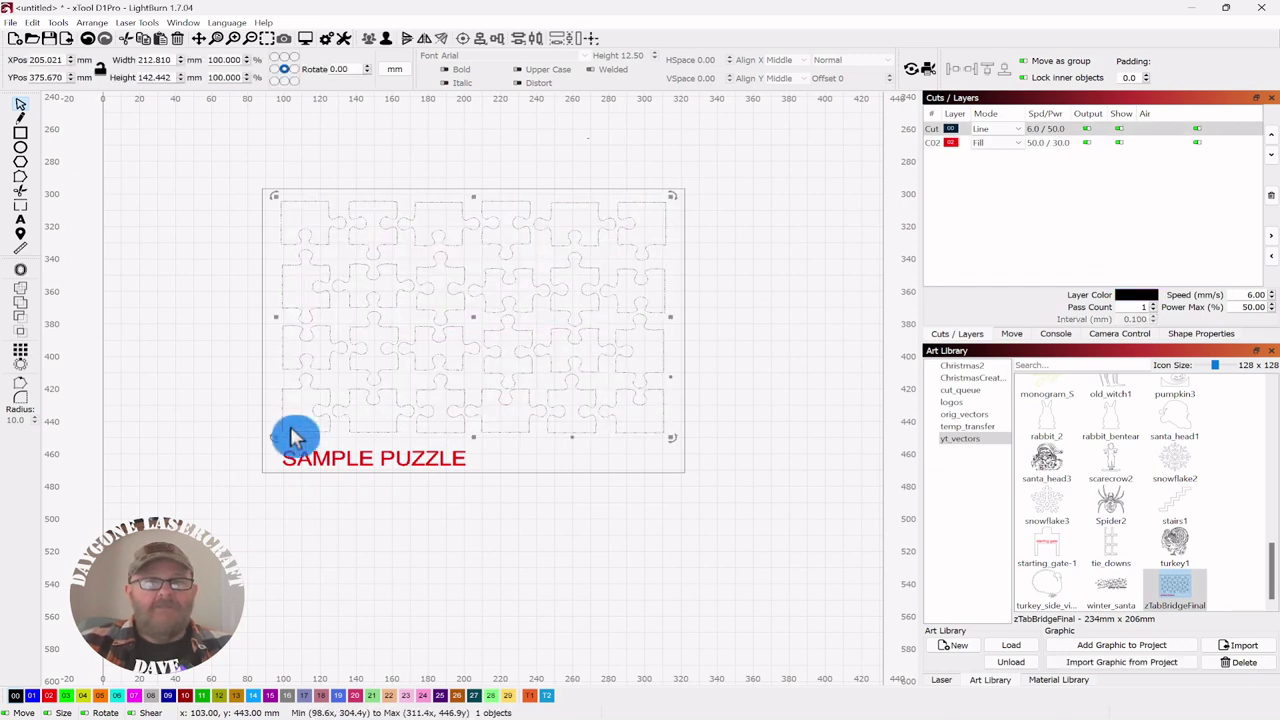
- Enable manual Tabs / Bridges on the Cut layer (0.50 mm tabs) and confirm
left_click(950, 130)
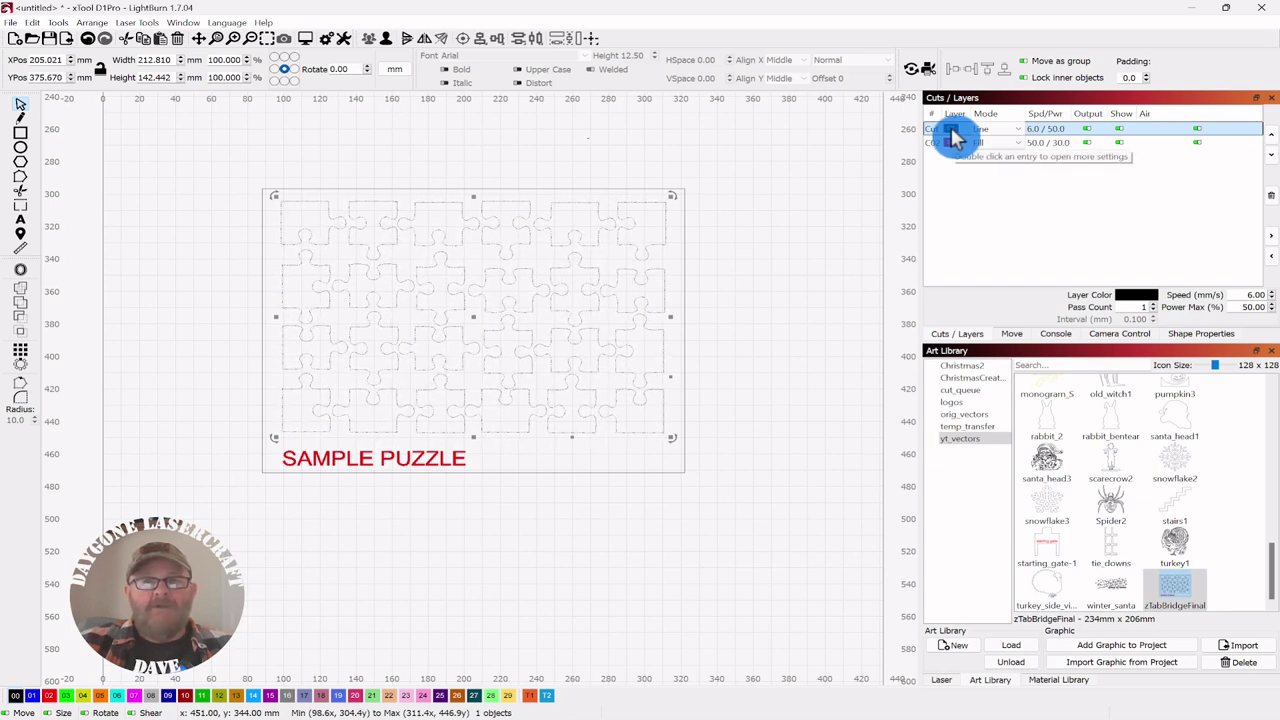
double_click(955, 138)
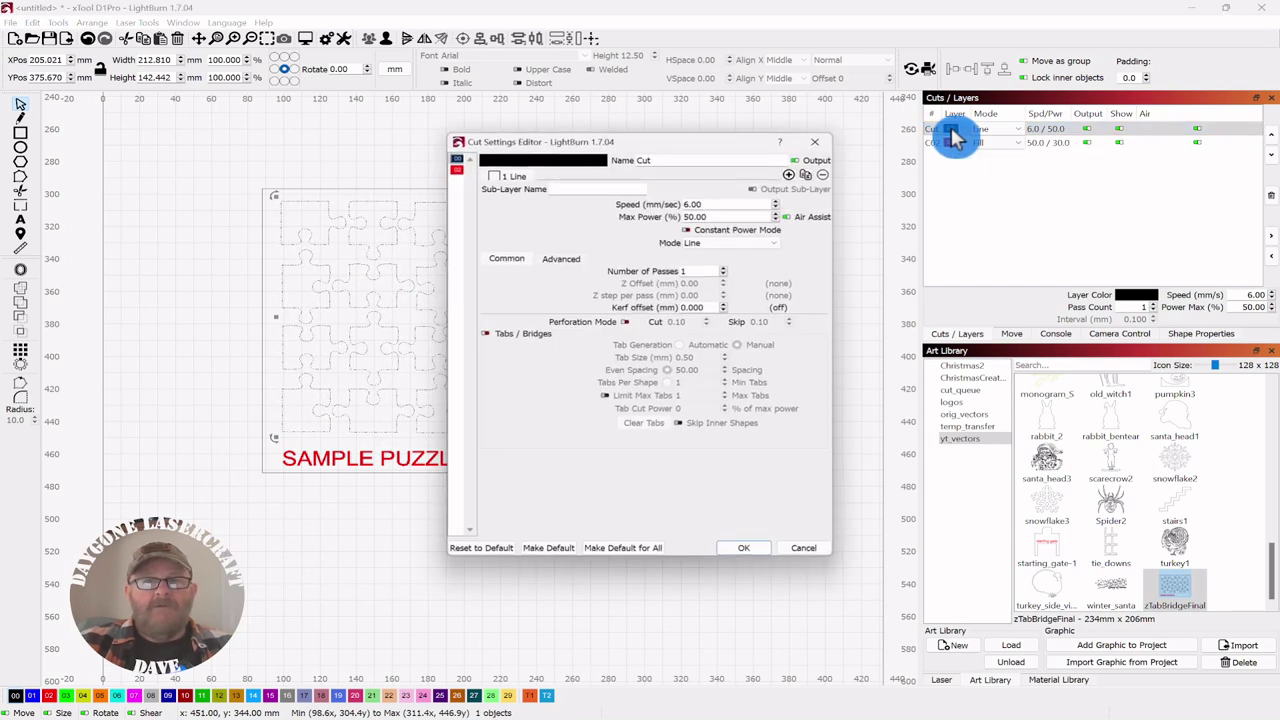
left_click_drag(677, 149, 989, 120)
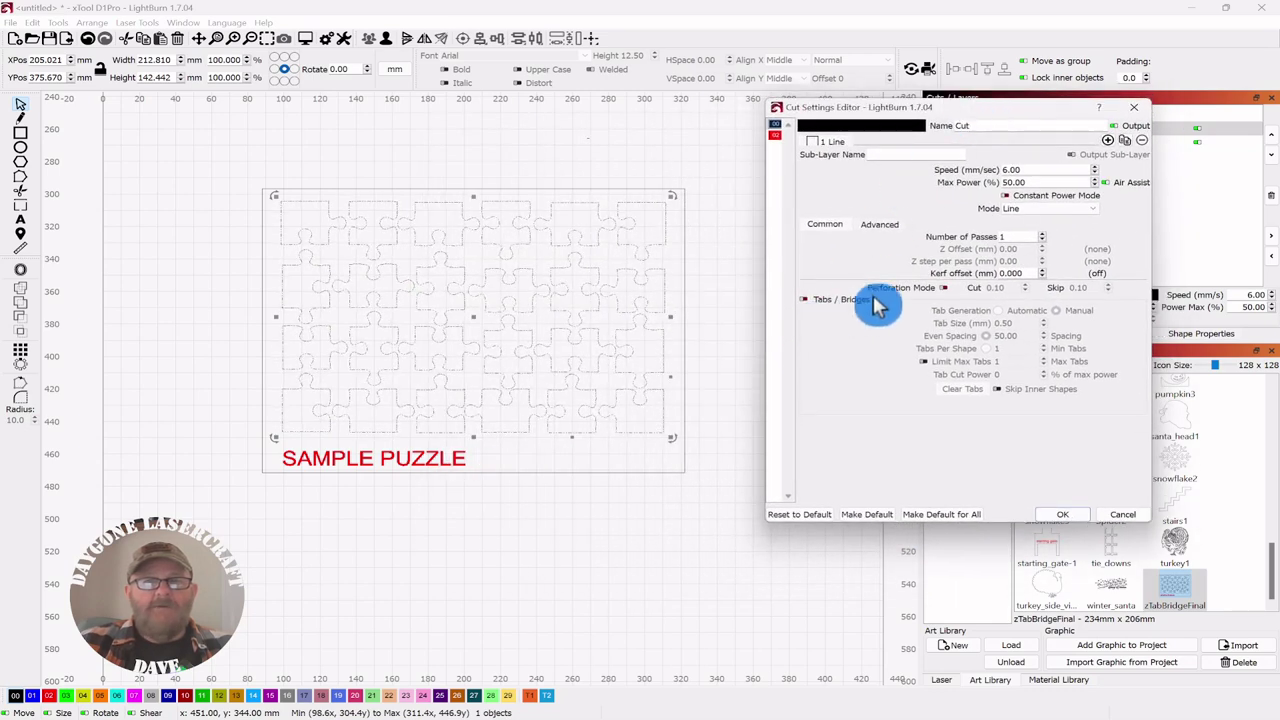
left_click(805, 299)
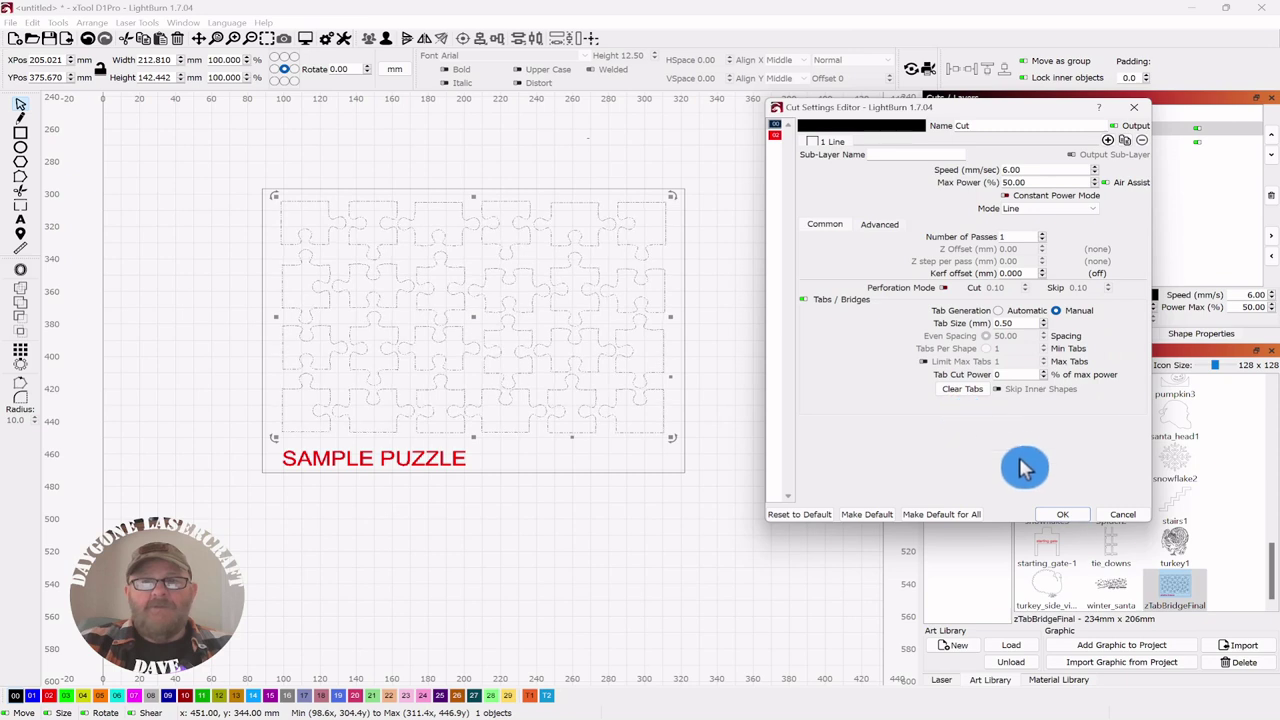
left_click(1062, 520)
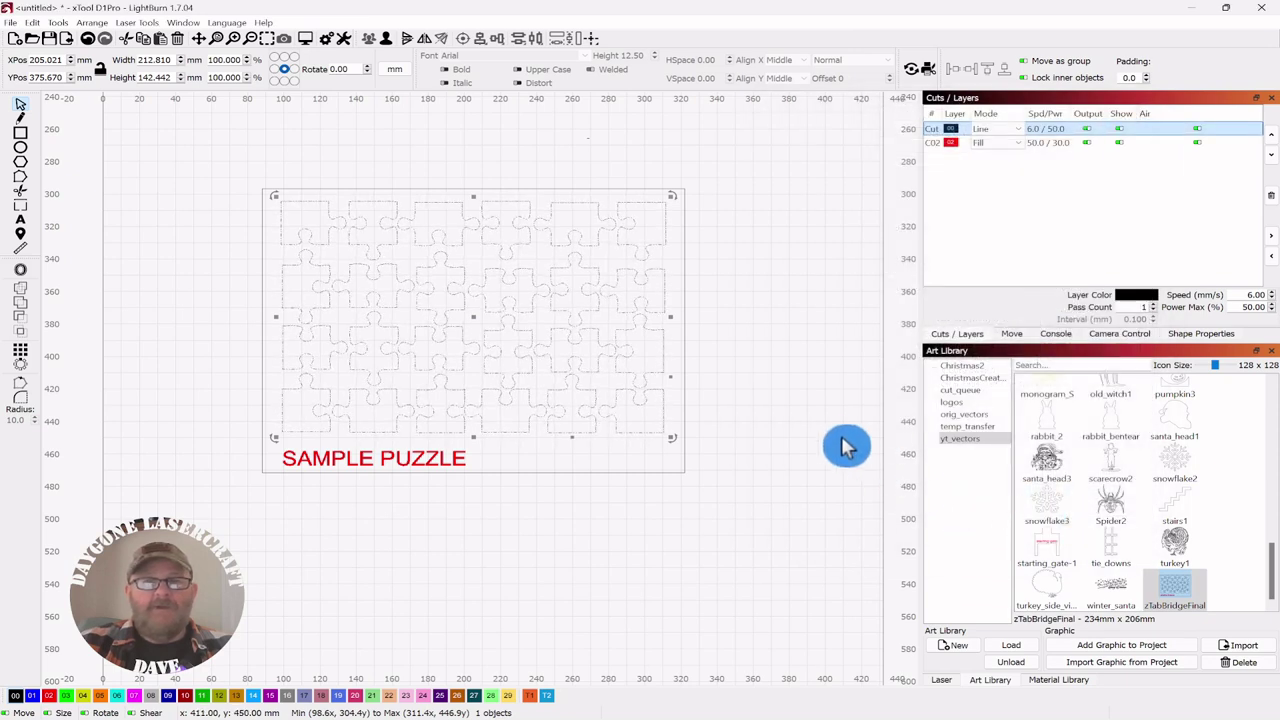
- Switch to the manual tab tool and zoom in on the middle of the puzzle
left_click(22, 210)
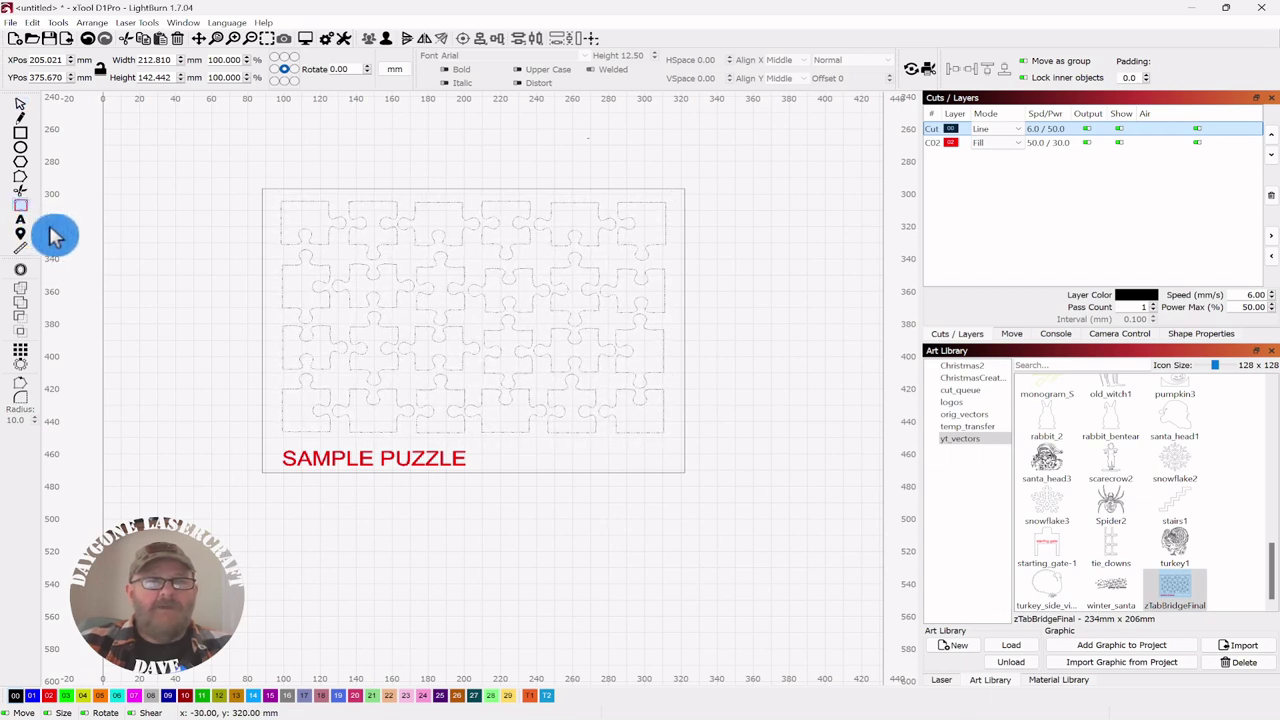
scroll(470, 305, "up", 2)
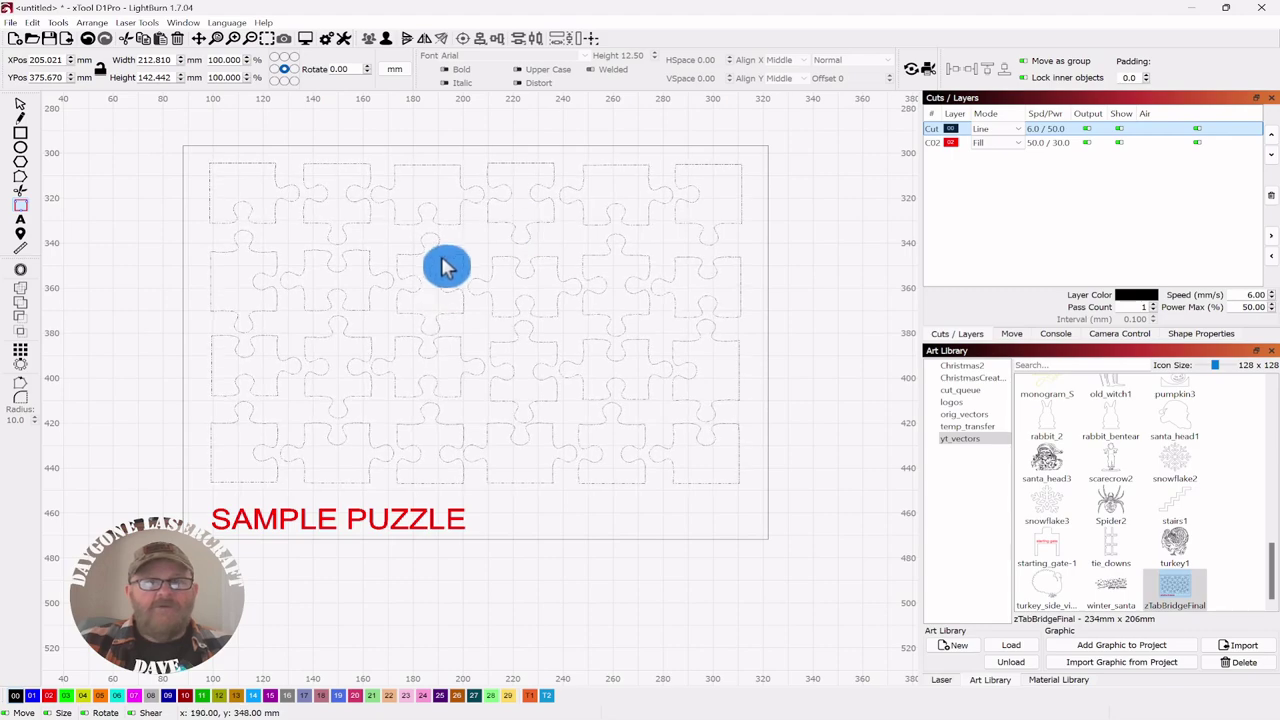
scroll(471, 266, "up", 2)
scroll(474, 266, "down", 2)
scroll(474, 266, "up", 1)
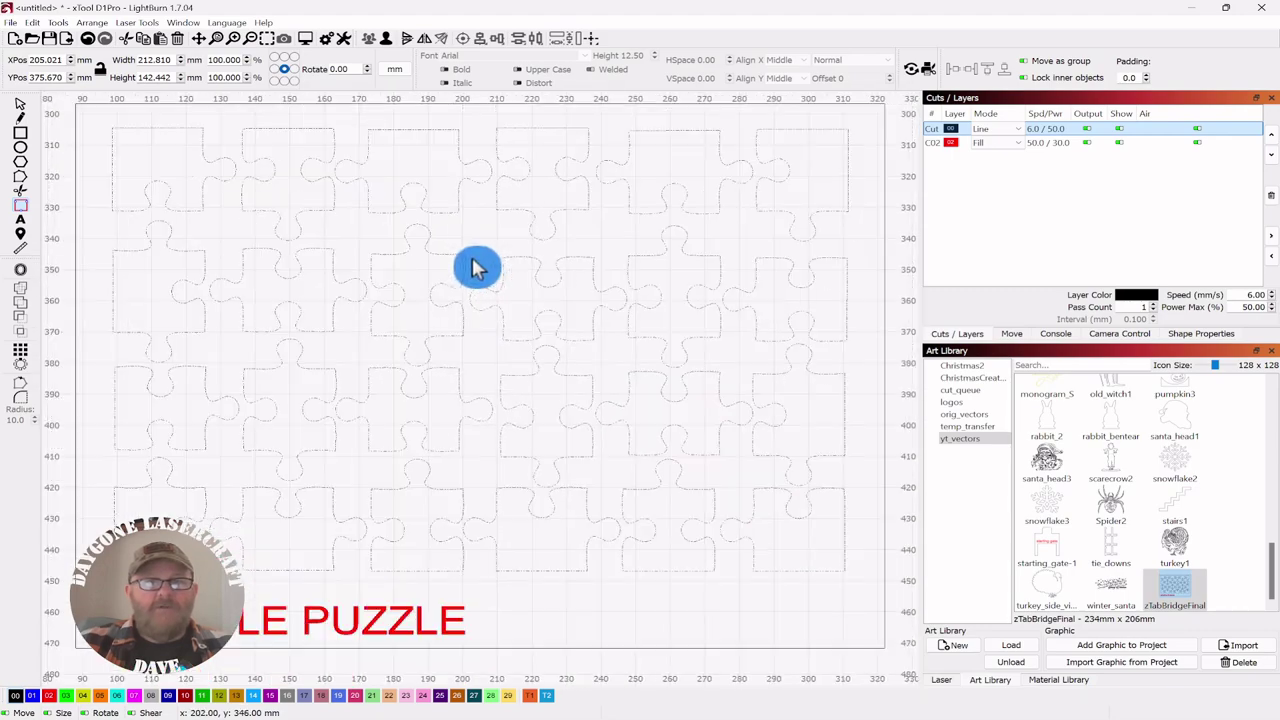
scroll(474, 266, "down", 1)
scroll(470, 280, "up", 1)
scroll(470, 270, "down", 1)
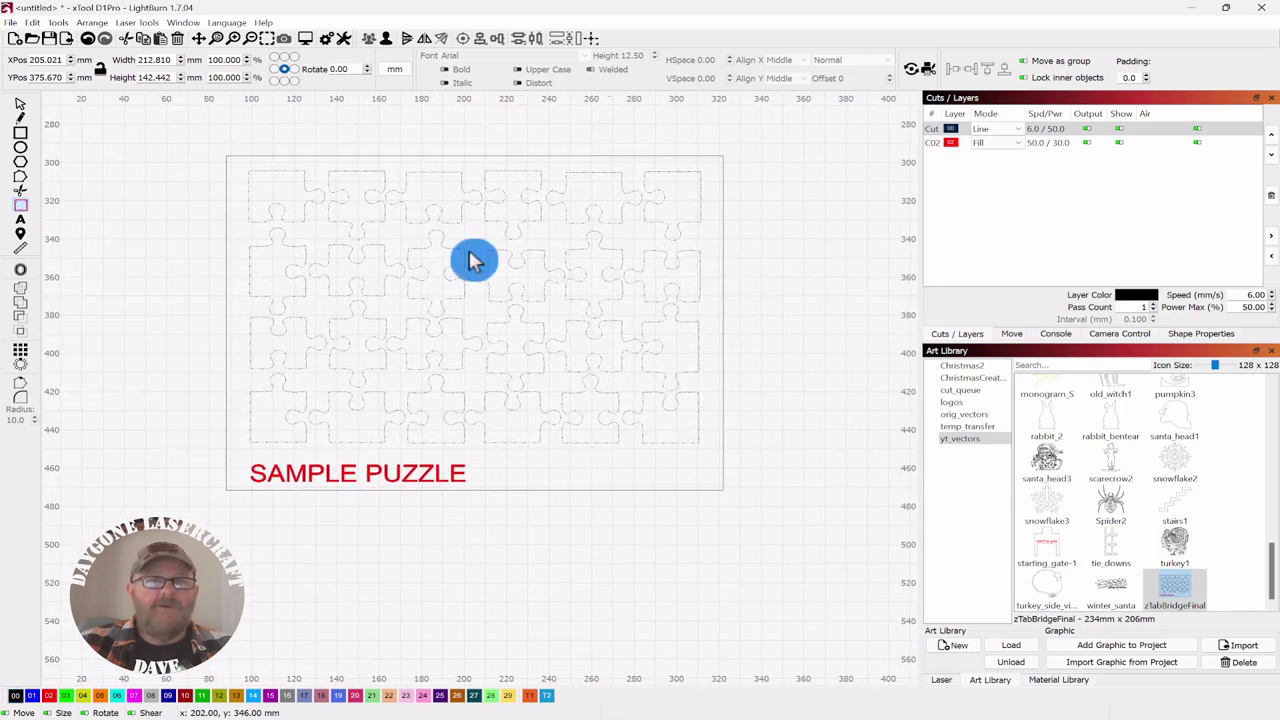
scroll(472, 258, "up", 2)
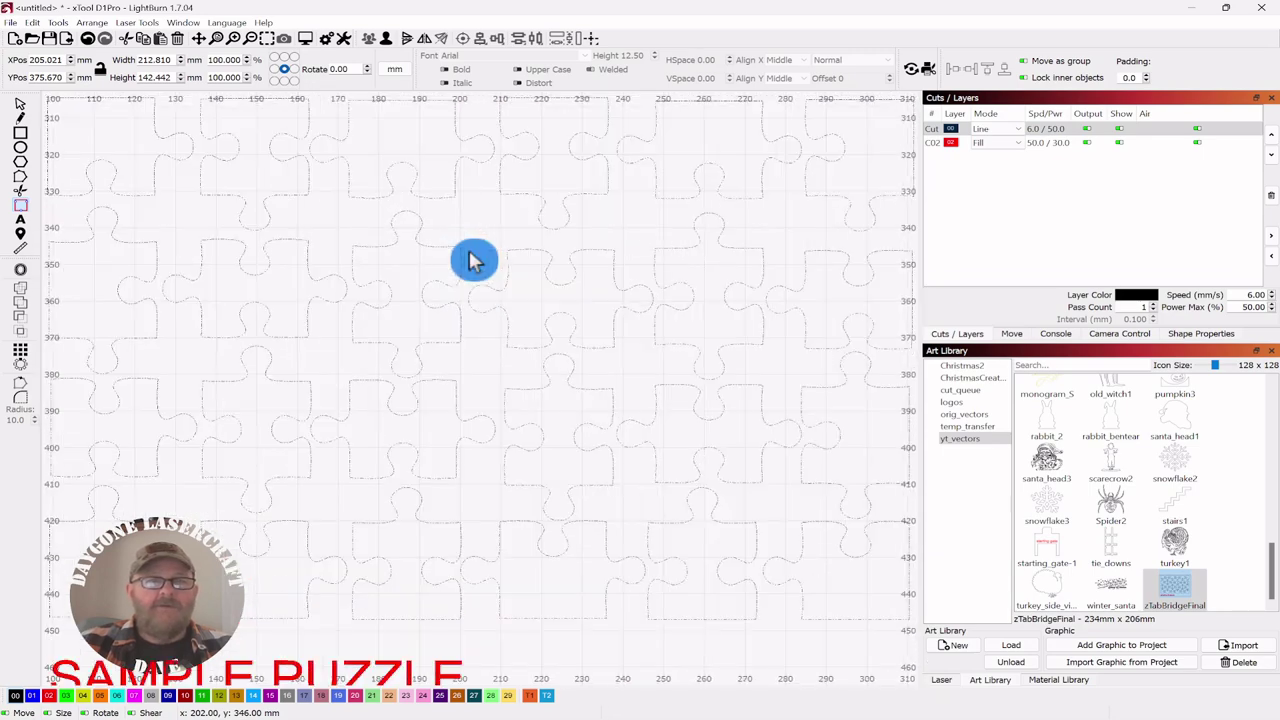
- Place tabs on the knob and edge outlines of the middle puzzle pieces
left_click(407, 211)
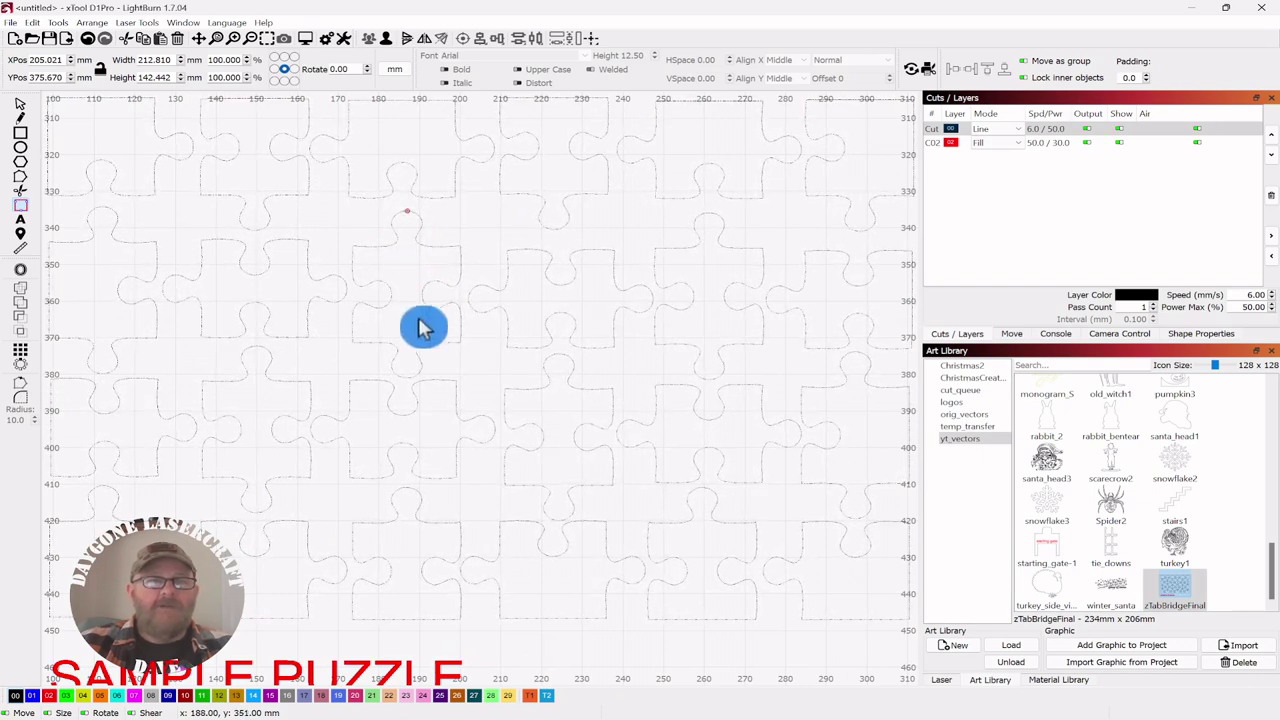
left_click(405, 378)
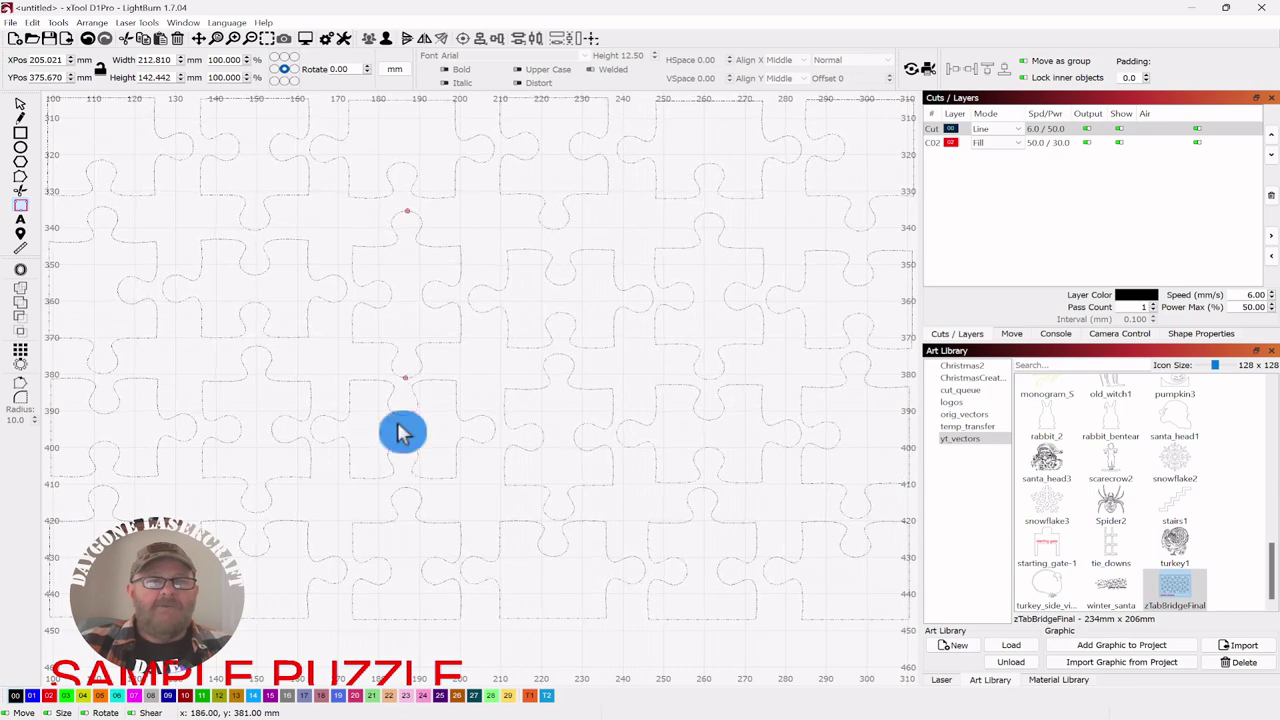
left_click(472, 318)
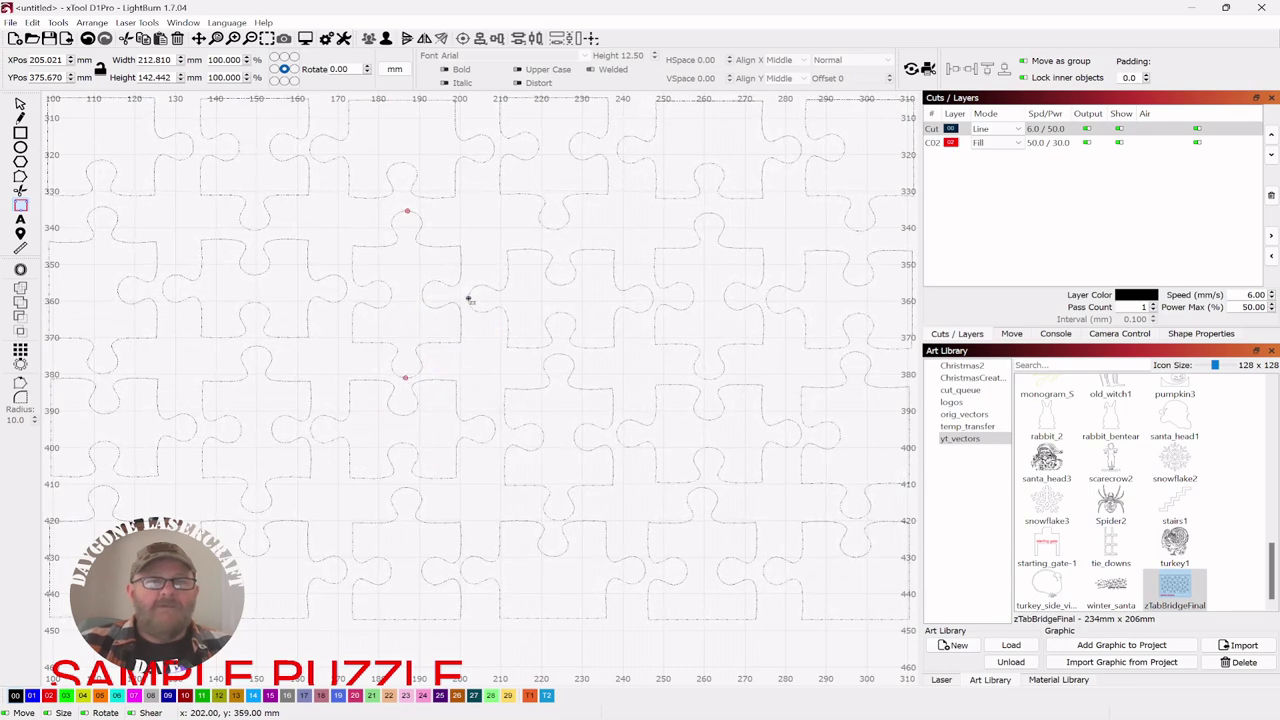
left_click(469, 299)
left_click(652, 298)
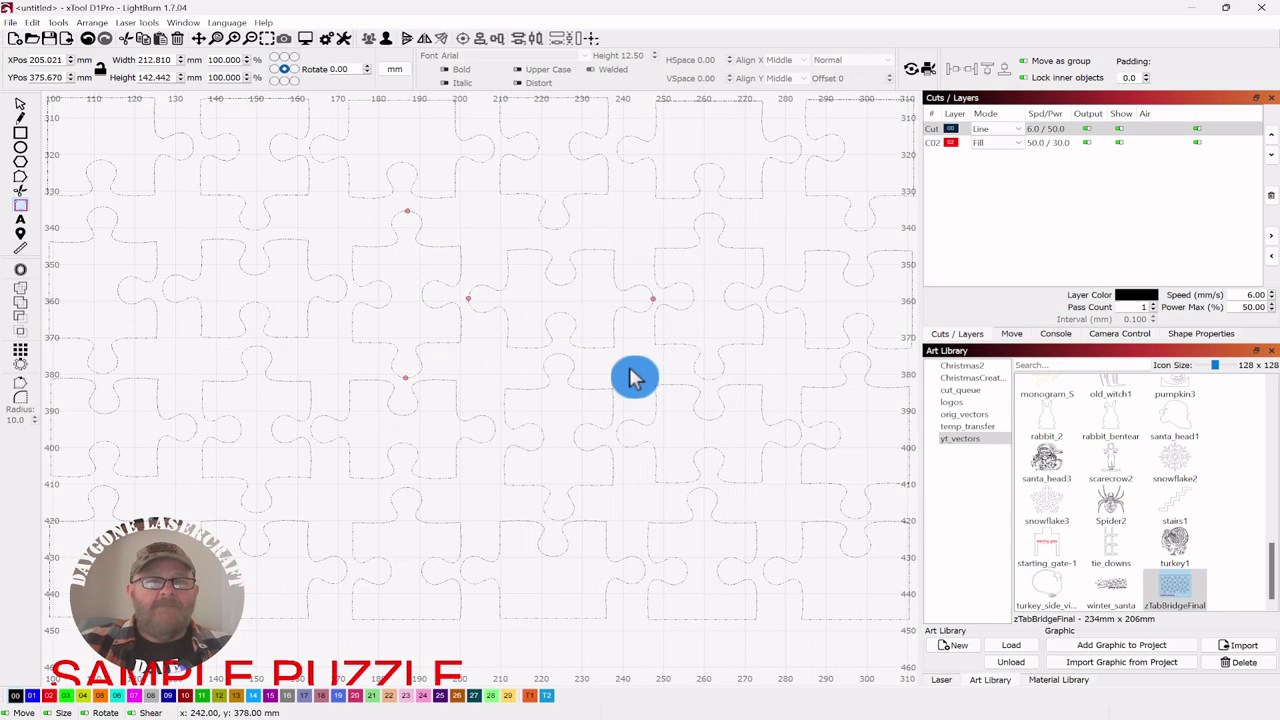
left_click(578, 251)
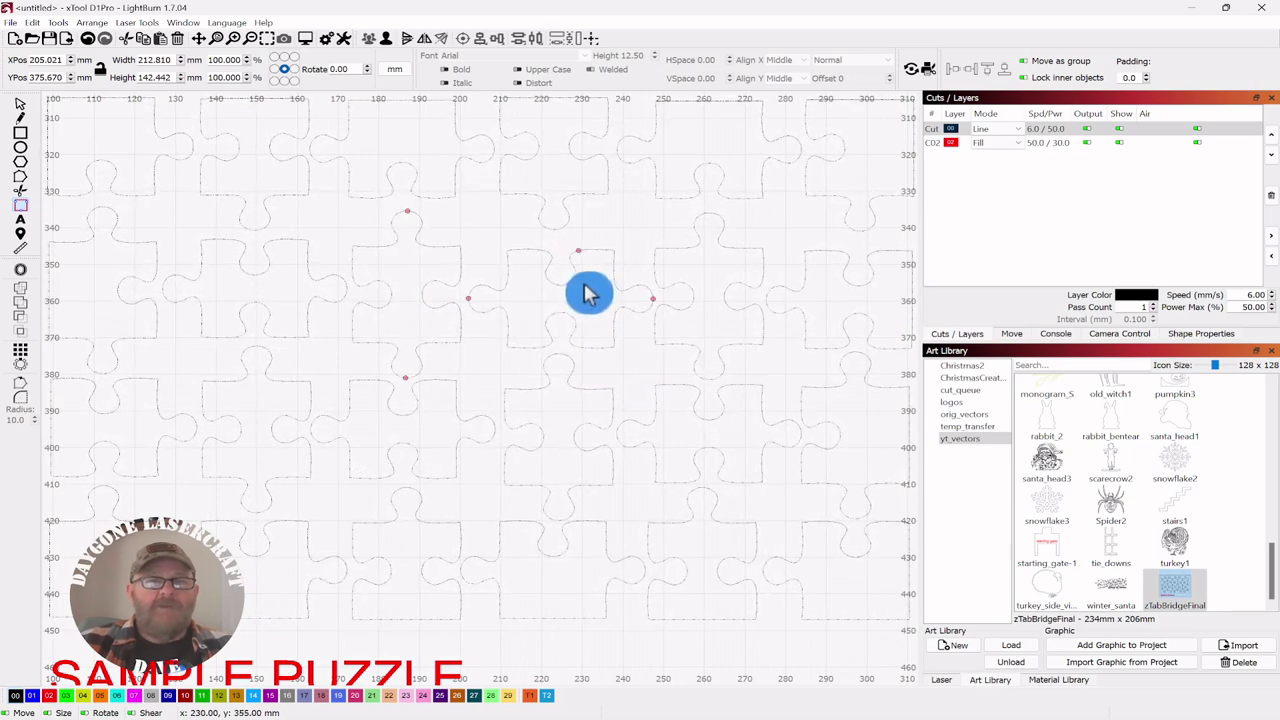
left_click(346, 274)
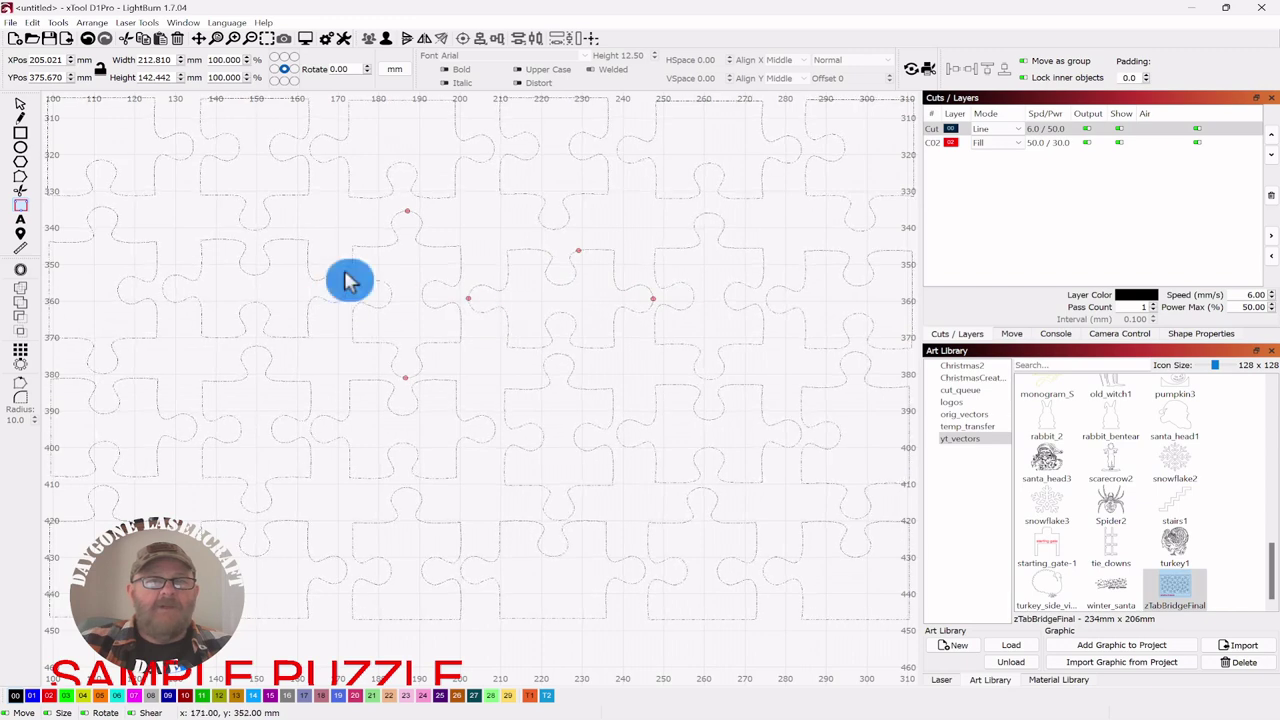
left_click(521, 399)
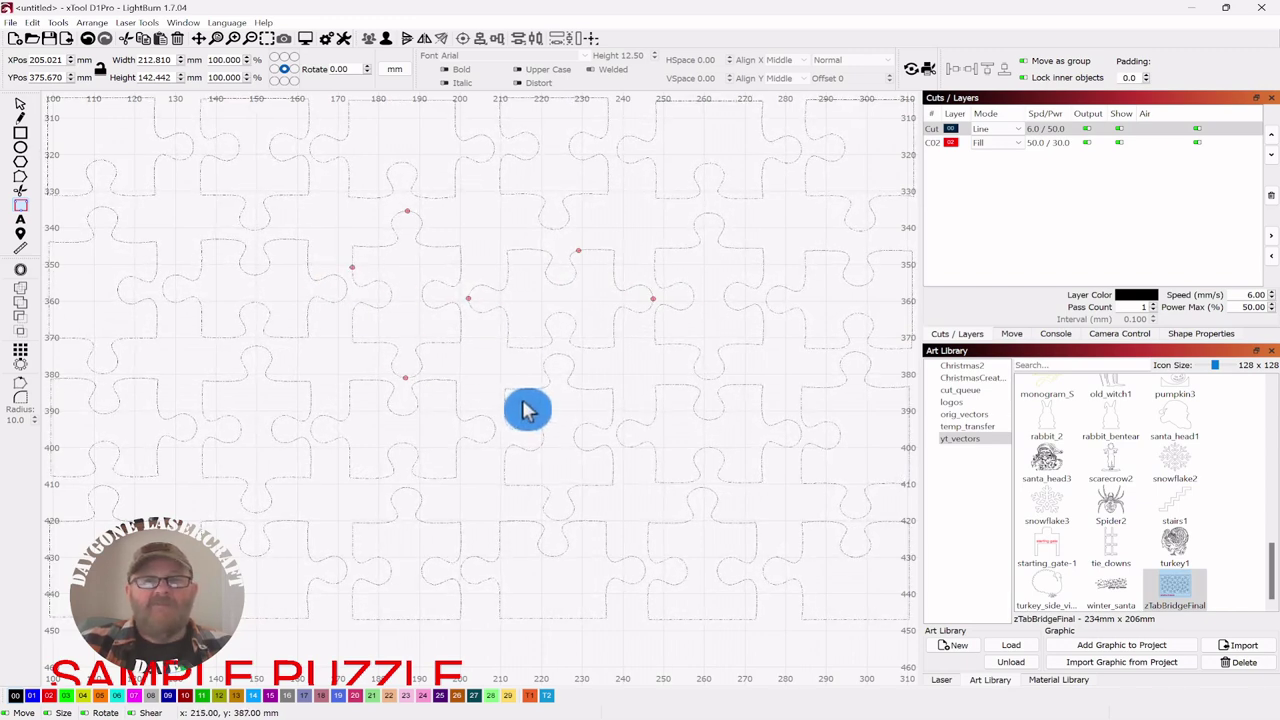
scroll(527, 408, "down", 2)
scroll(527, 408, "down", 1)
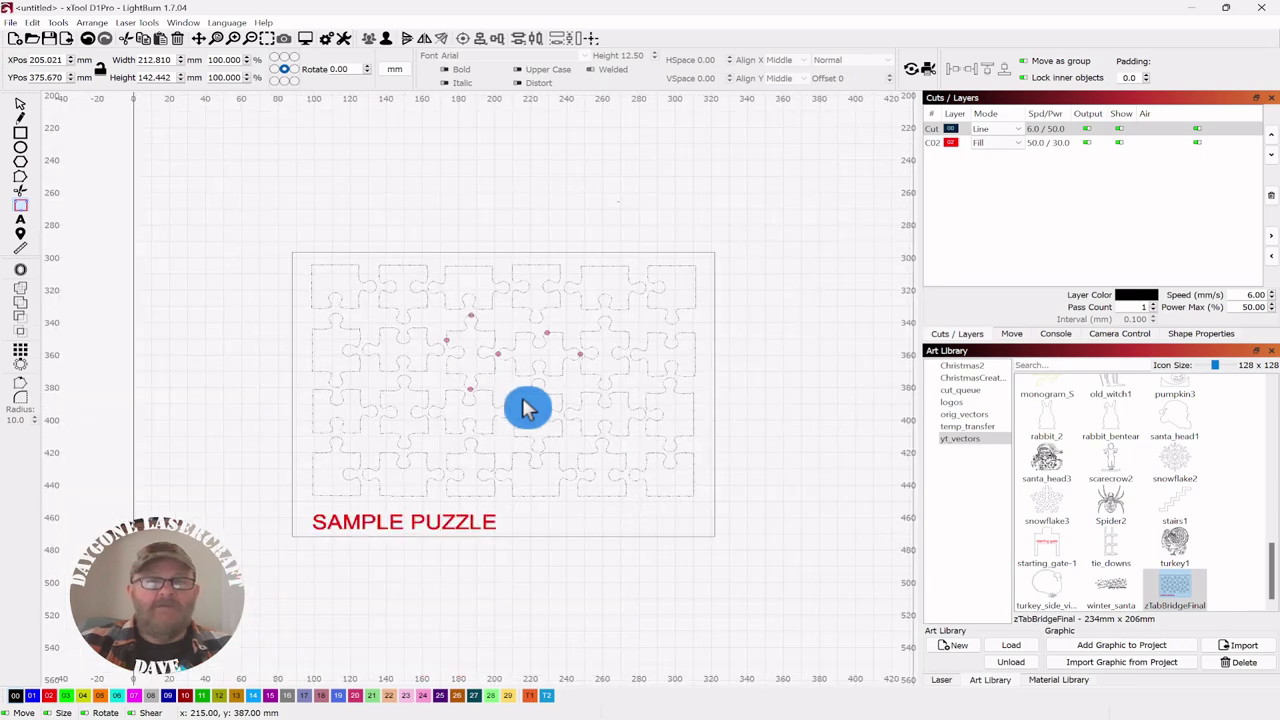
scroll(527, 408, "up", 1)
left_click_drag(527, 408, 500, 348)
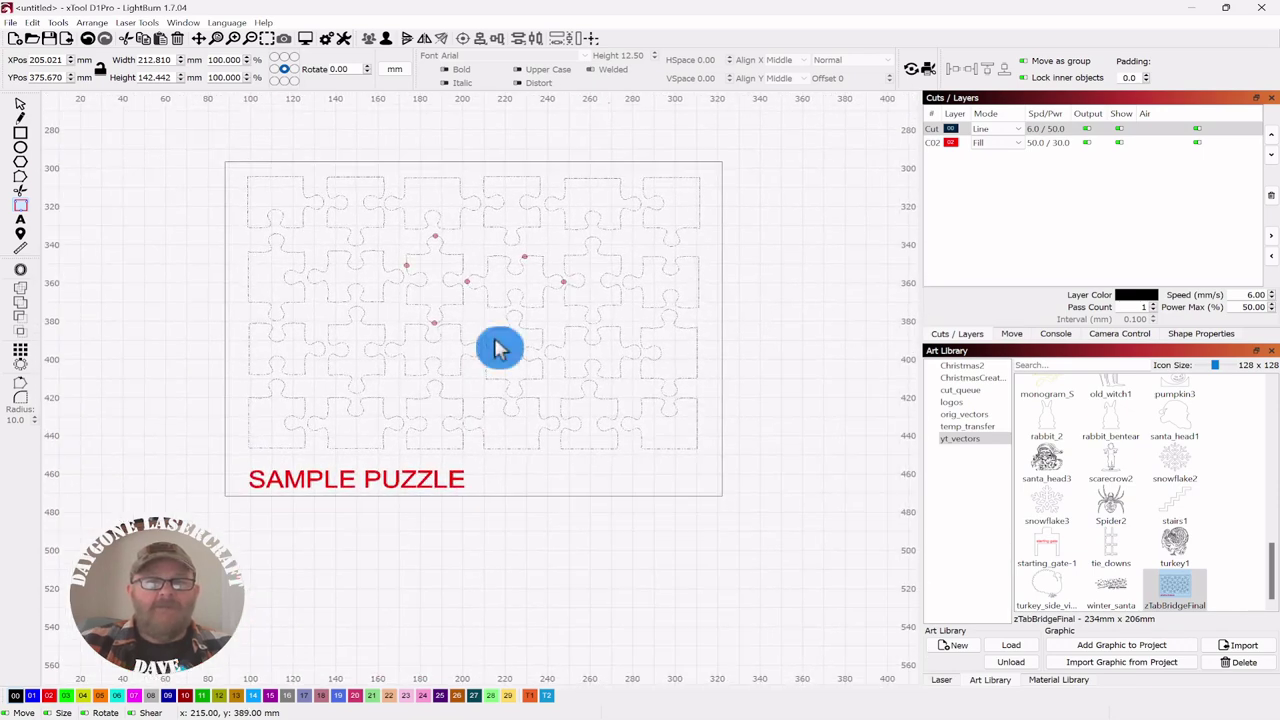
- Set Cut layer tabs to Automatic at 50 mm even spacing, discarding the manual tabs
left_click(22, 117)
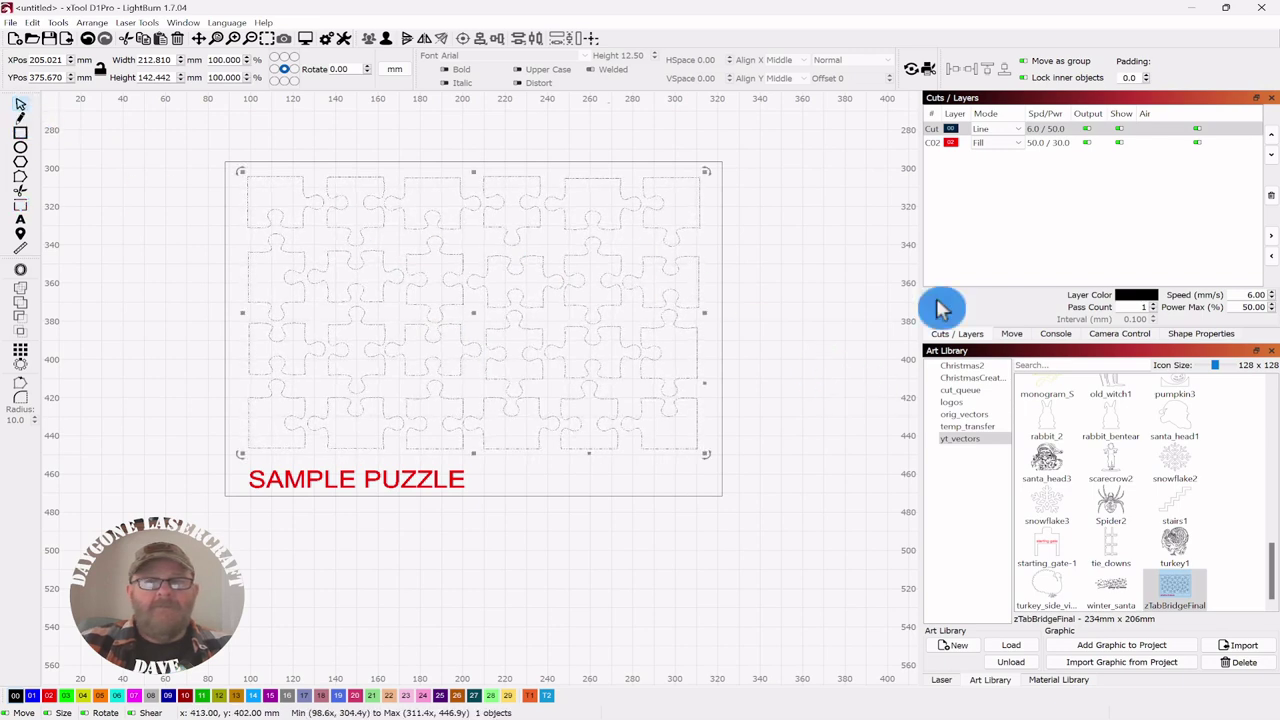
left_click(957, 133)
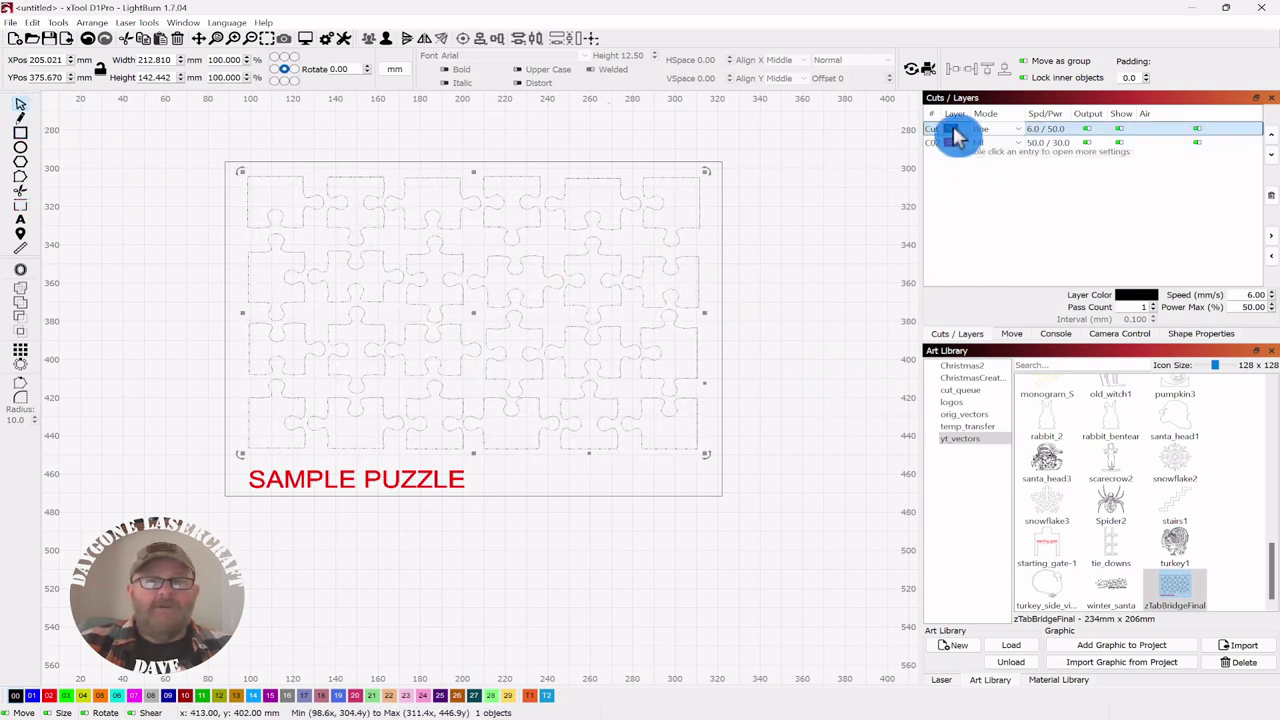
double_click(957, 134)
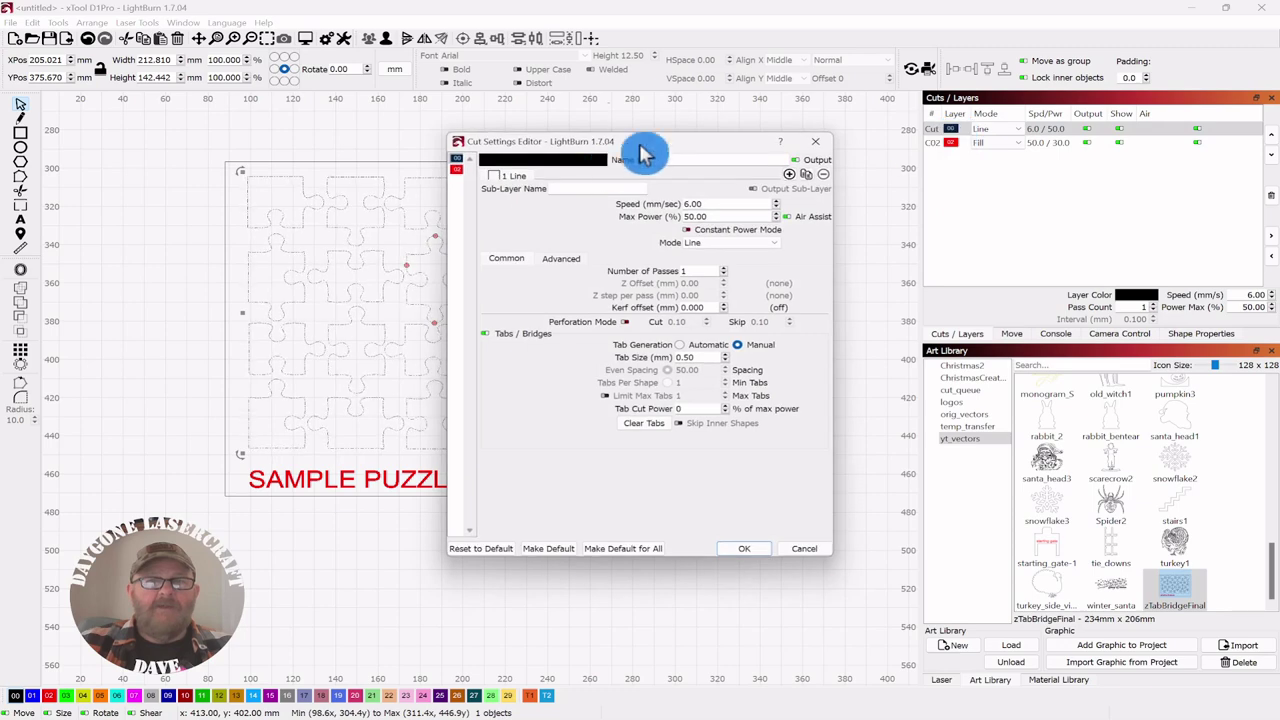
left_click_drag(643, 153, 958, 138)
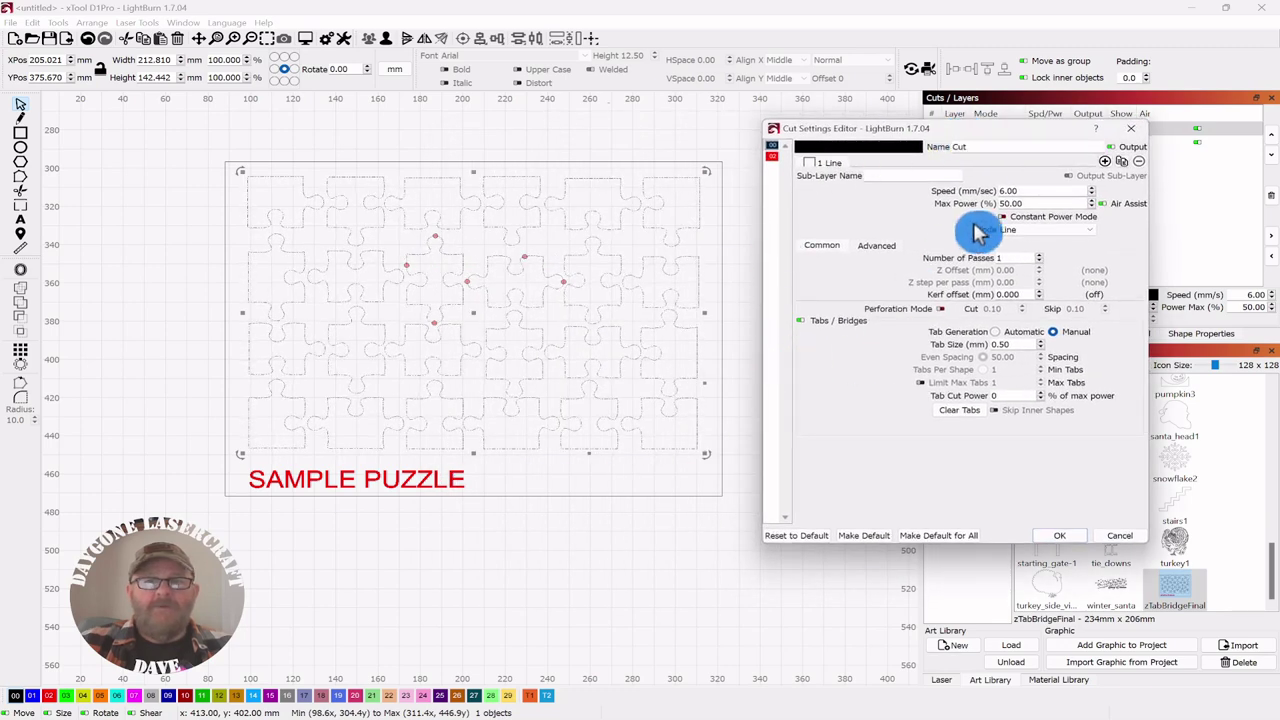
left_click(1003, 336)
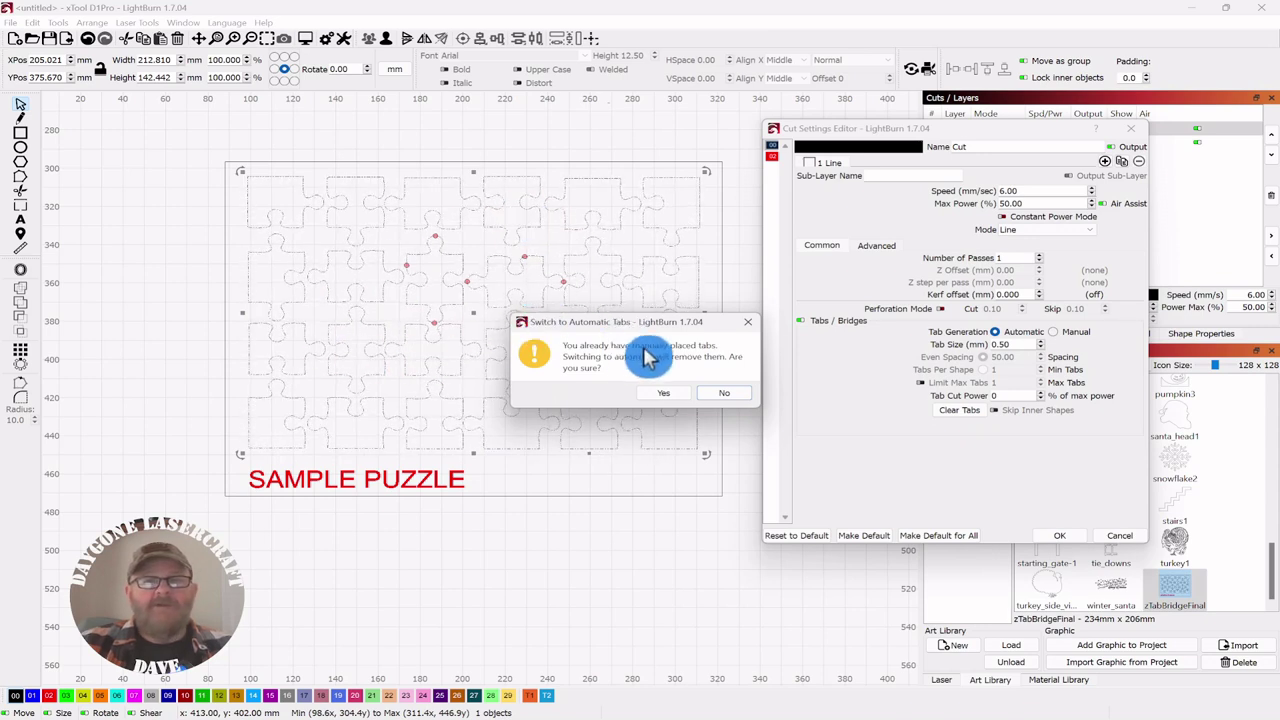
left_click(663, 394)
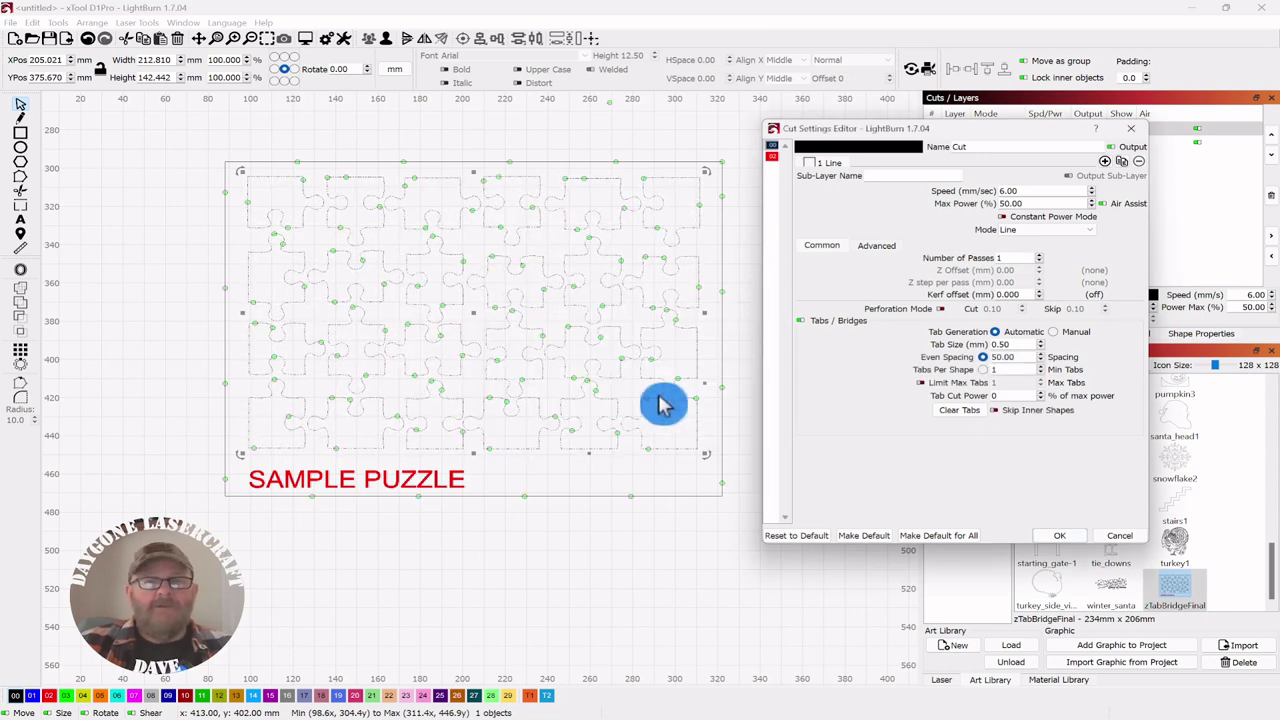
left_click_drag(950, 138, 965, 132)
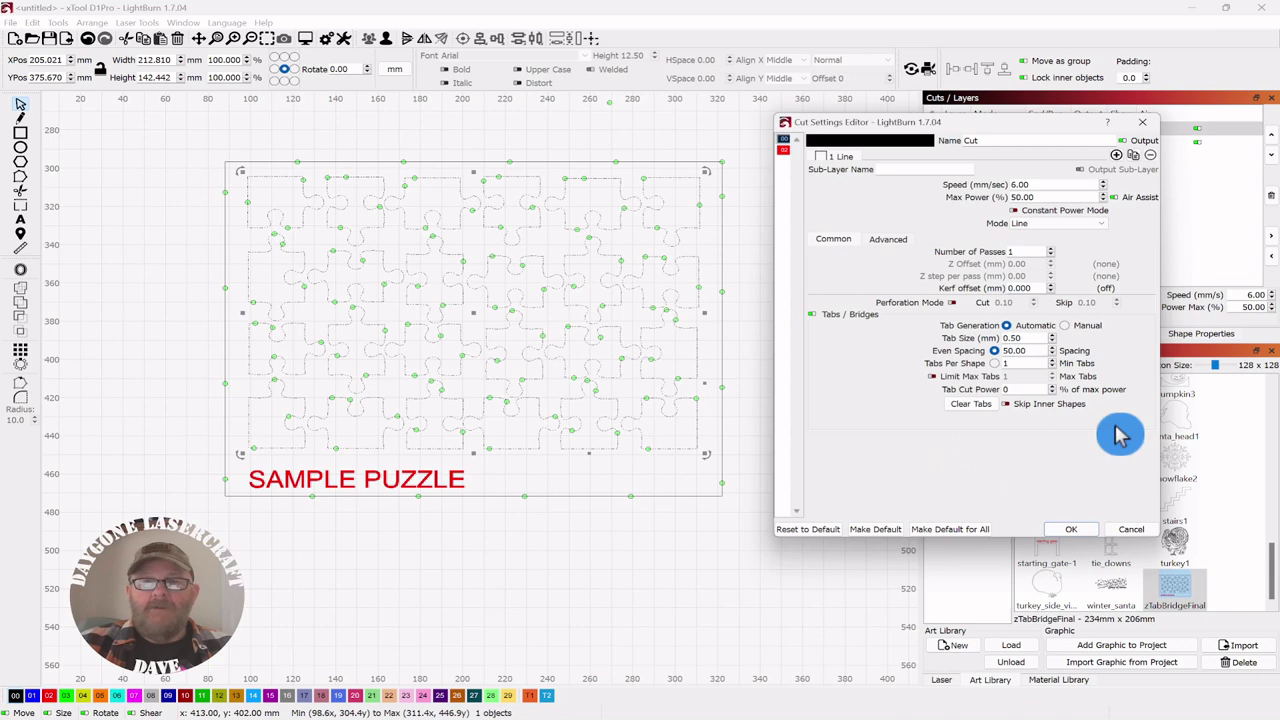
- Change the automatic tabs to Tabs Per Shape with a count of 3 and confirm
left_click(1037, 362)
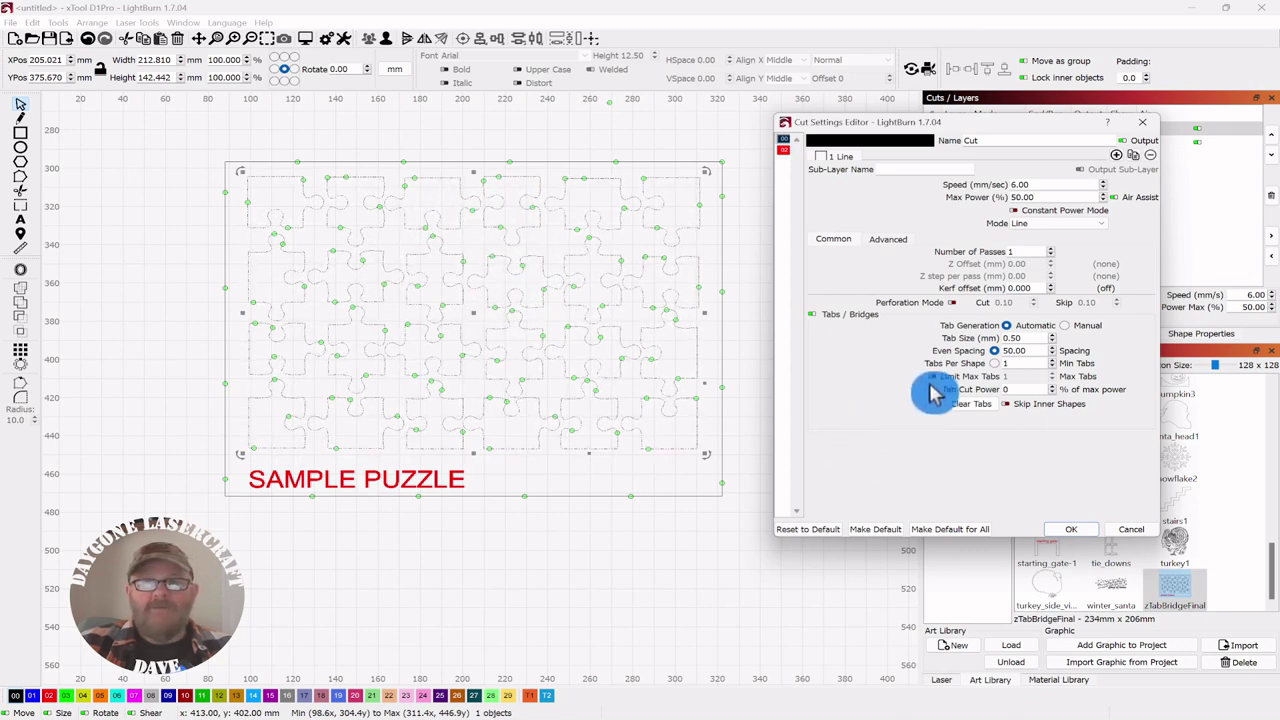
left_click(995, 364)
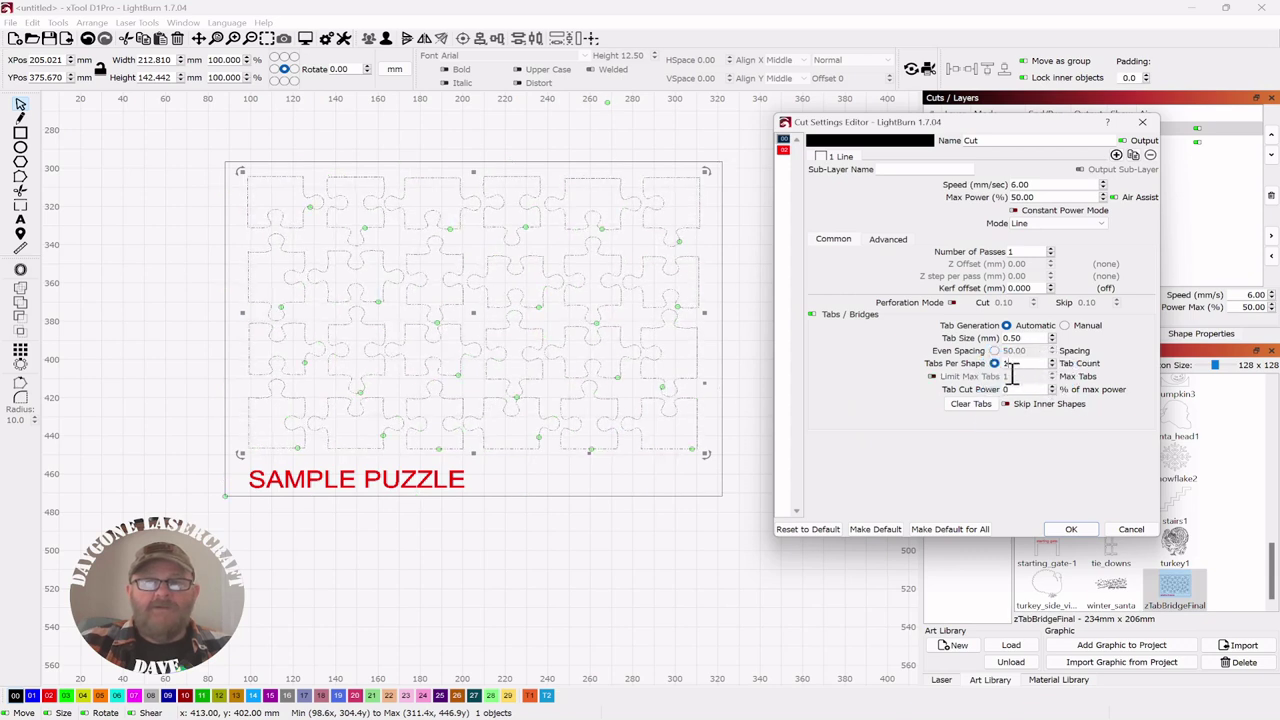
left_click(990, 369)
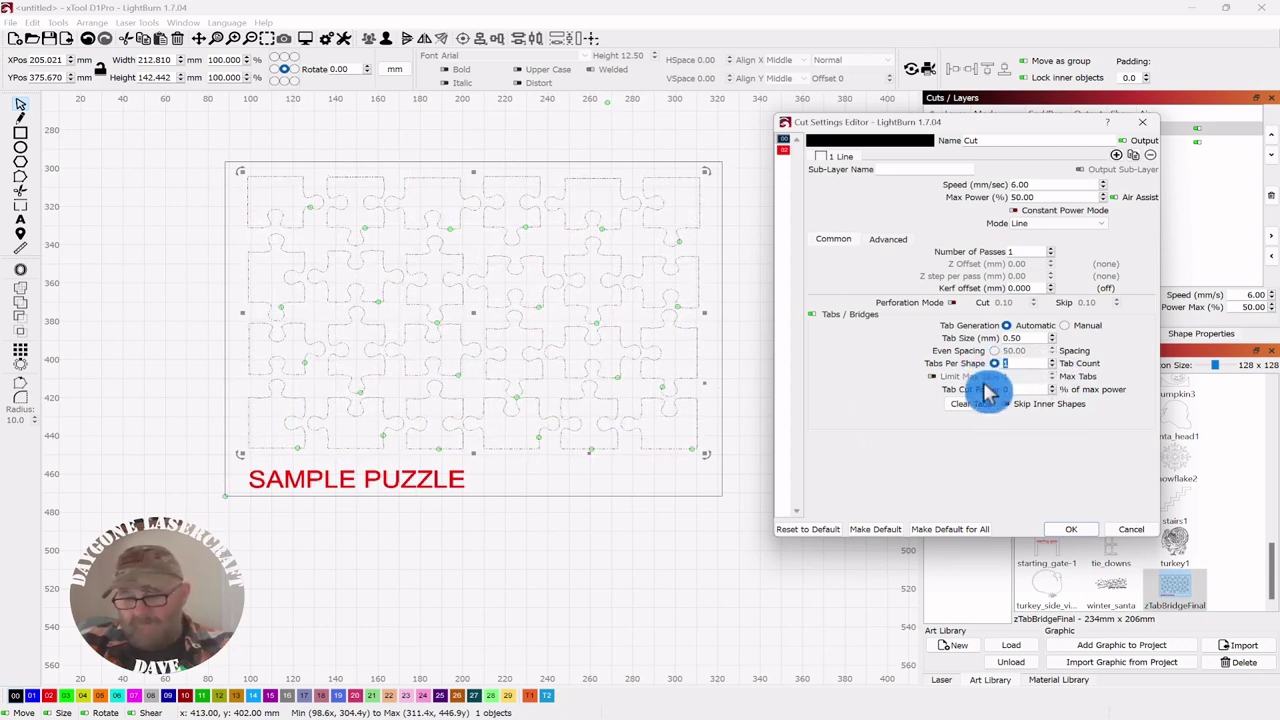
left_click(1076, 530)
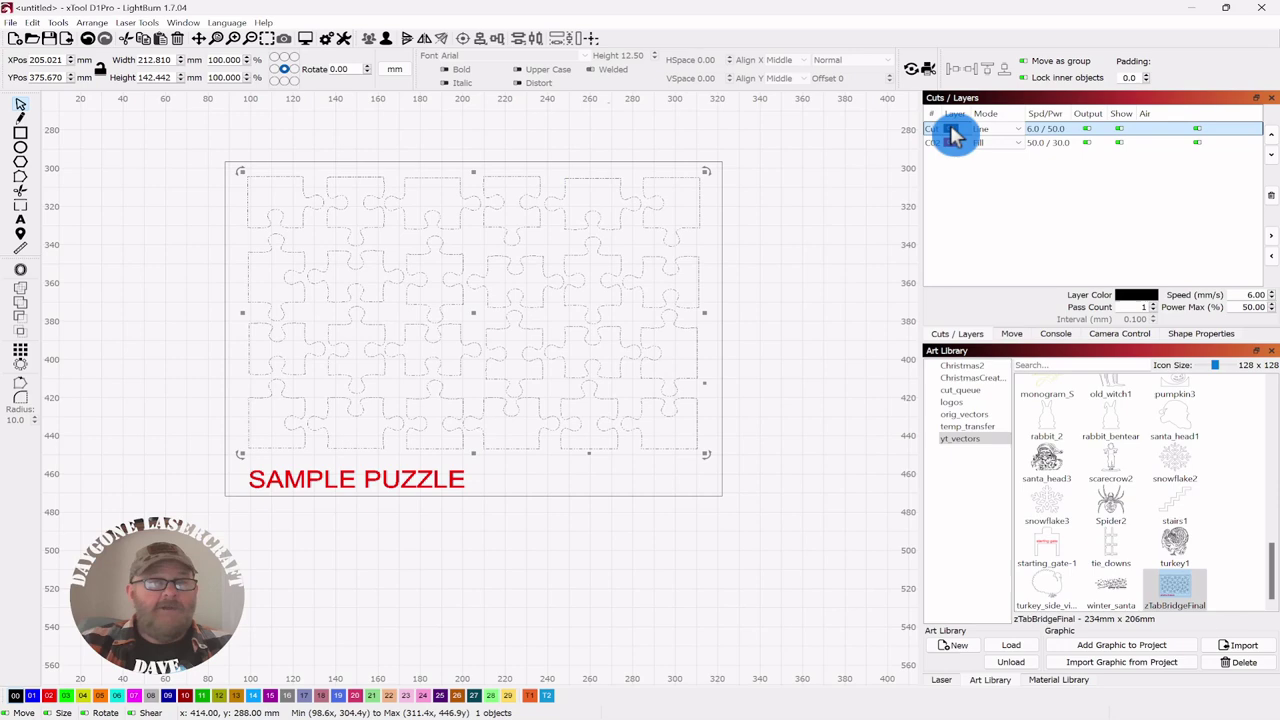
- Try Even Spacing with Limit Max Tabs 3, then revert to Tabs Per Shape 3 and apply
double_click(951, 129)
left_click_drag(673, 141, 975, 127)
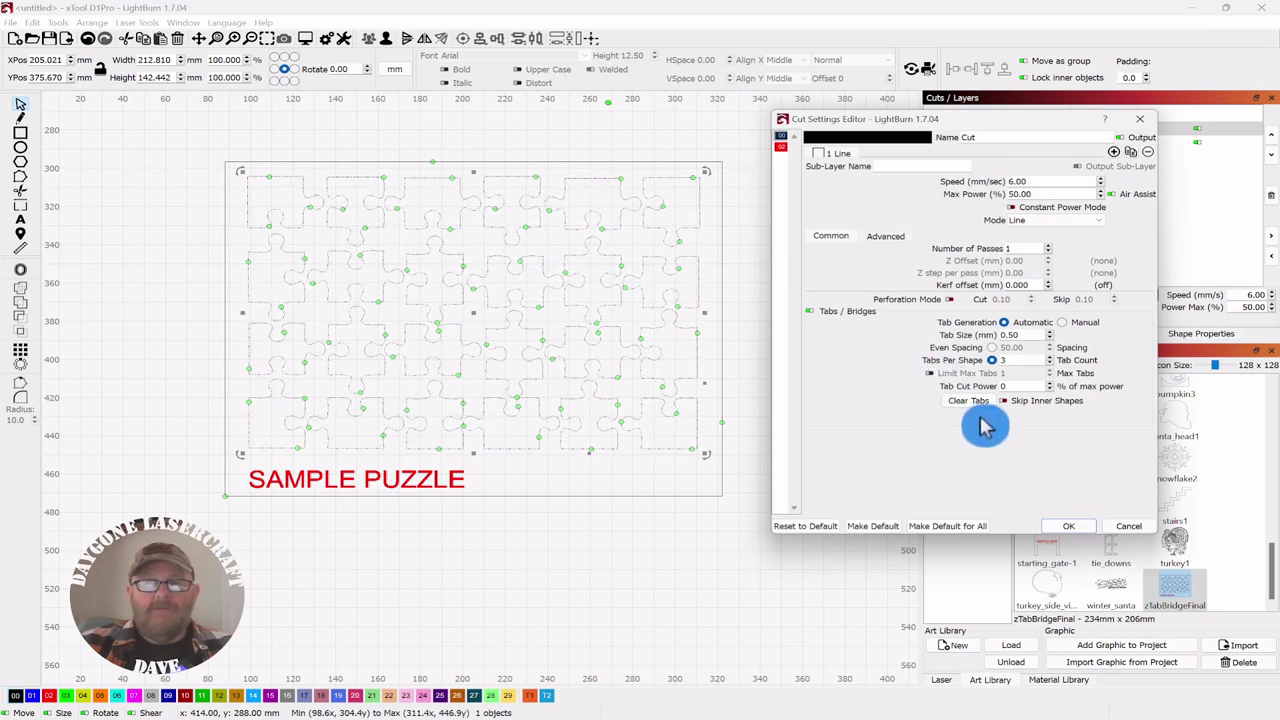
left_click(991, 347)
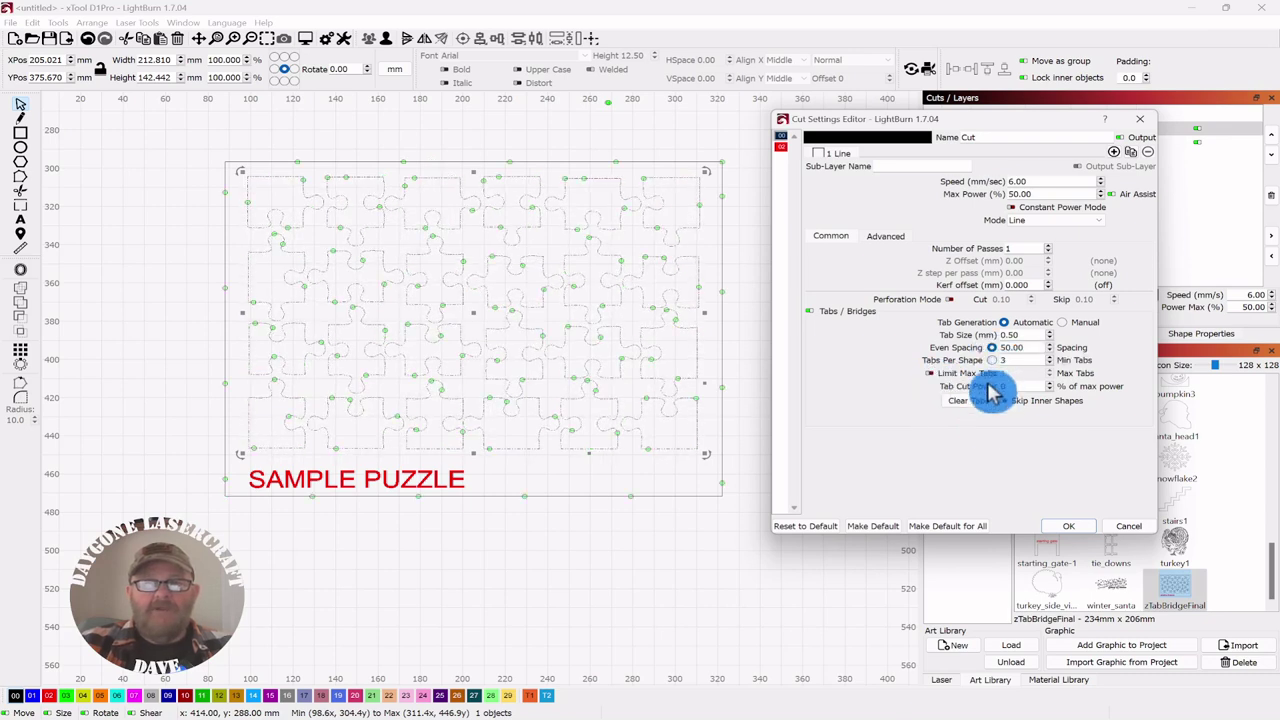
left_click(930, 374)
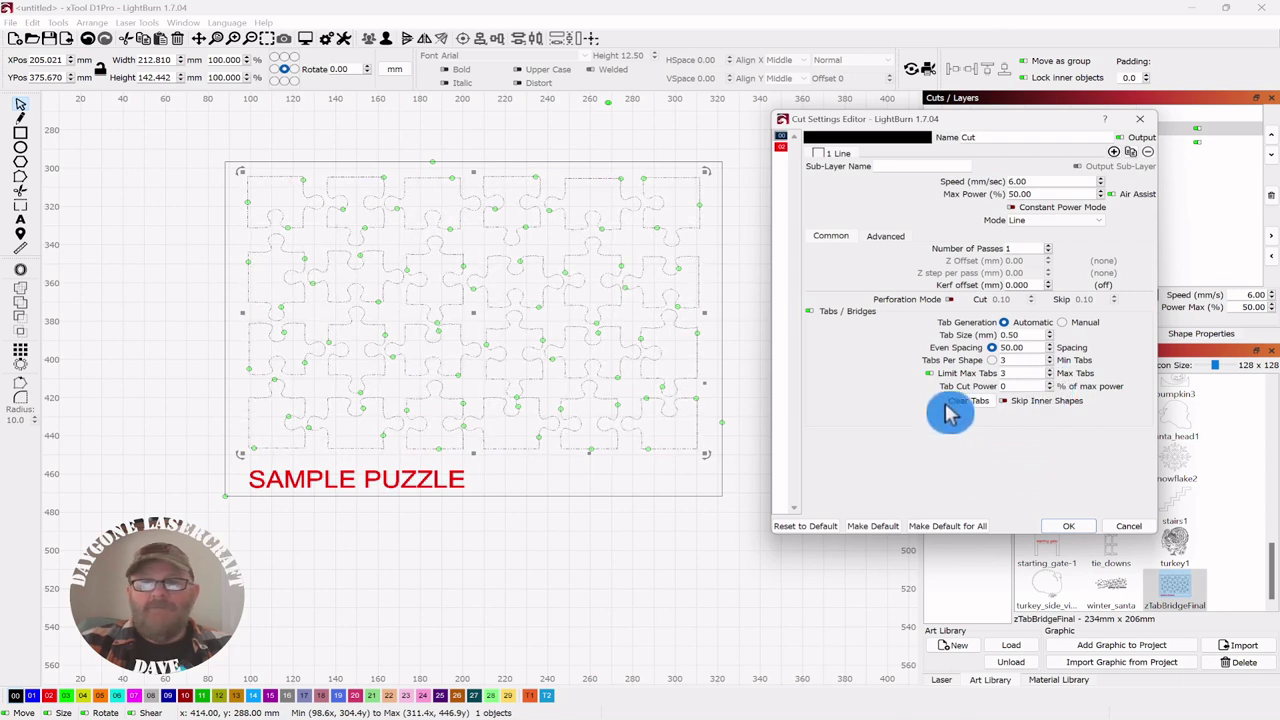
left_click(991, 361)
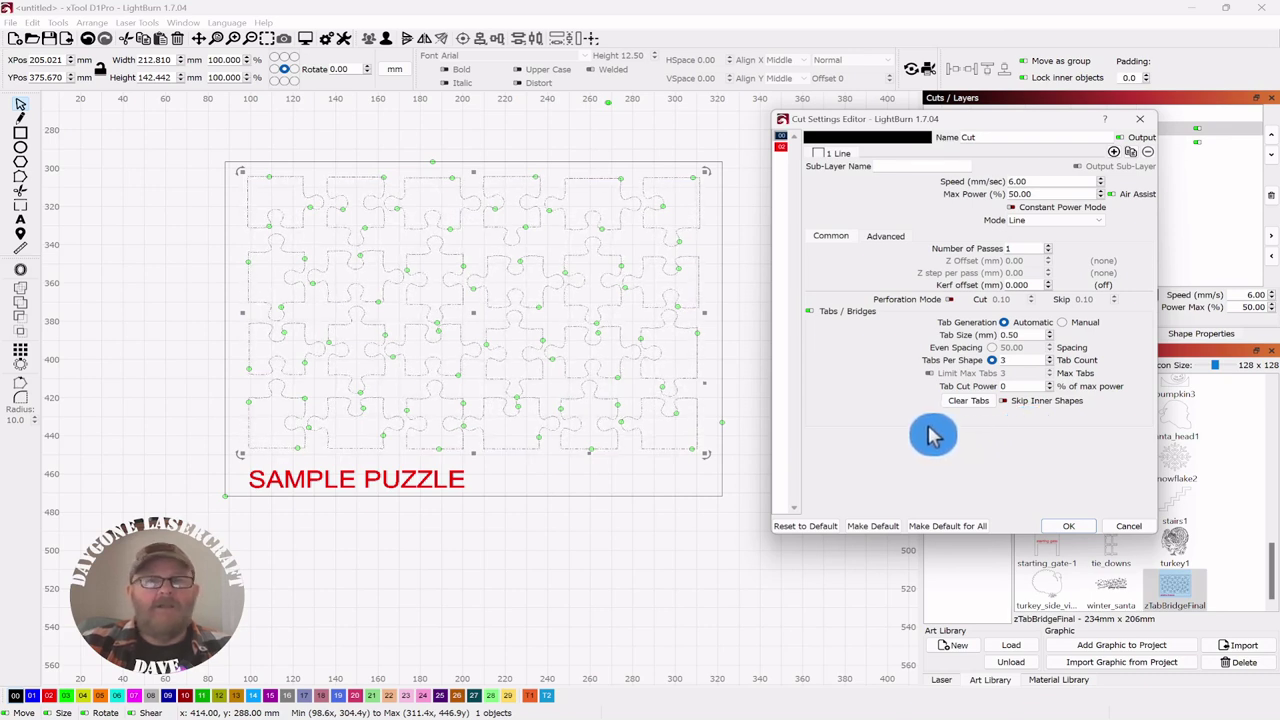
left_click(1066, 530)
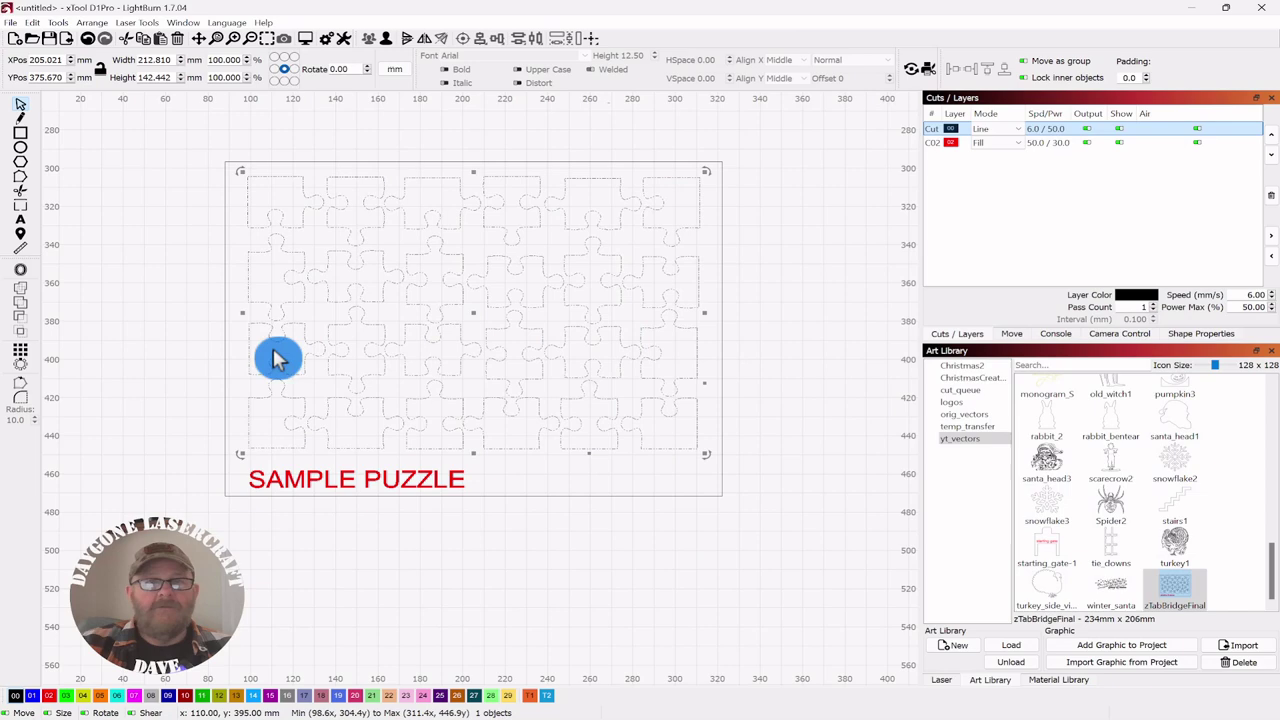
left_click(312, 42)
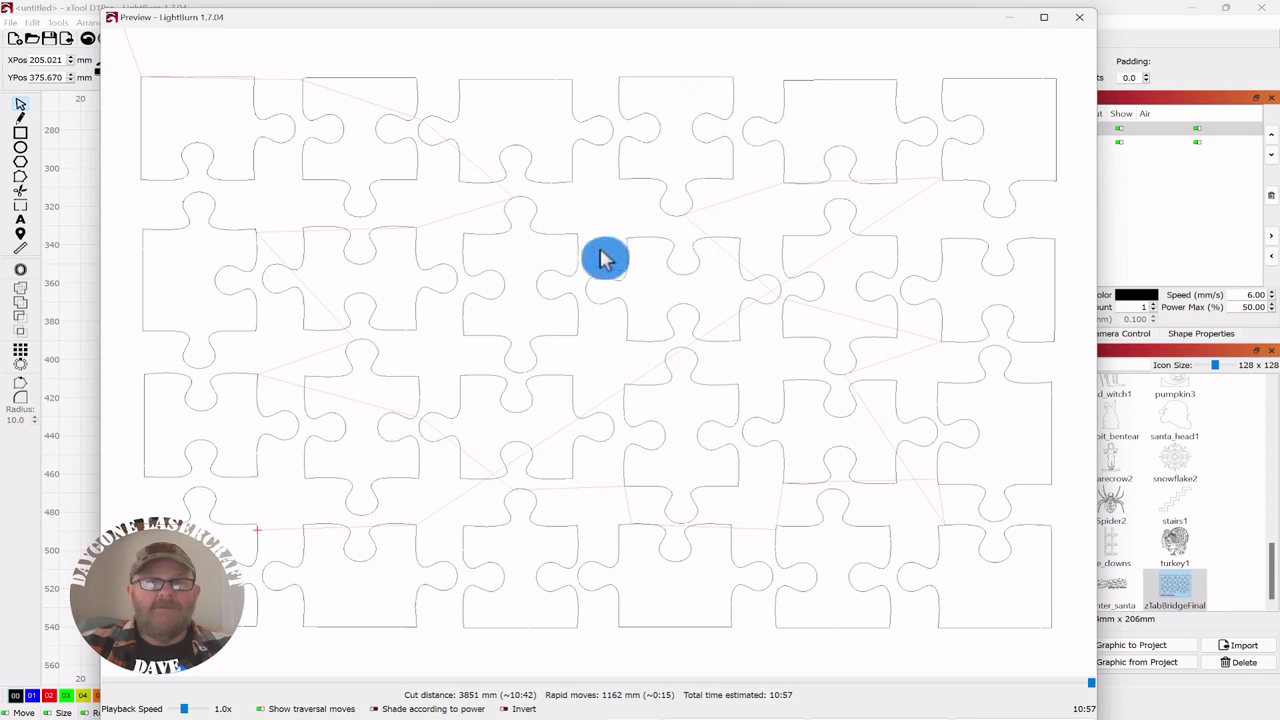
scroll(530, 215, "up", 10)
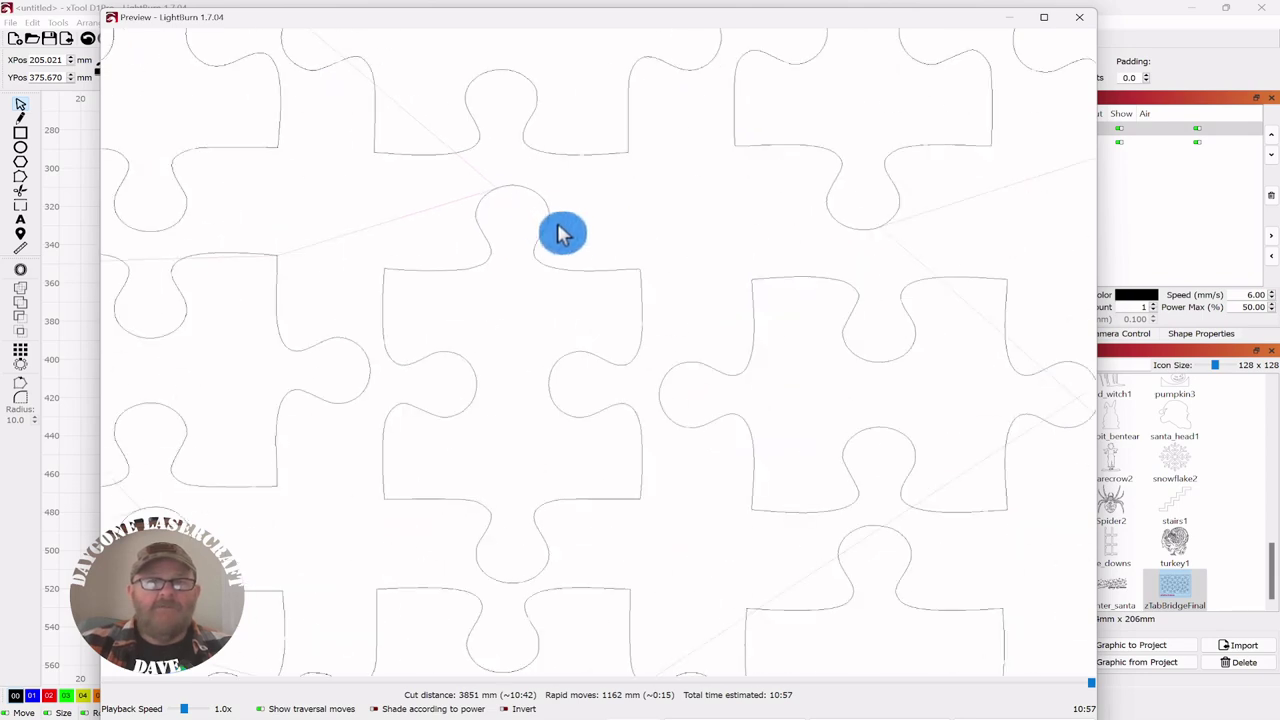
left_click_drag(479, 427, 1171, 97)
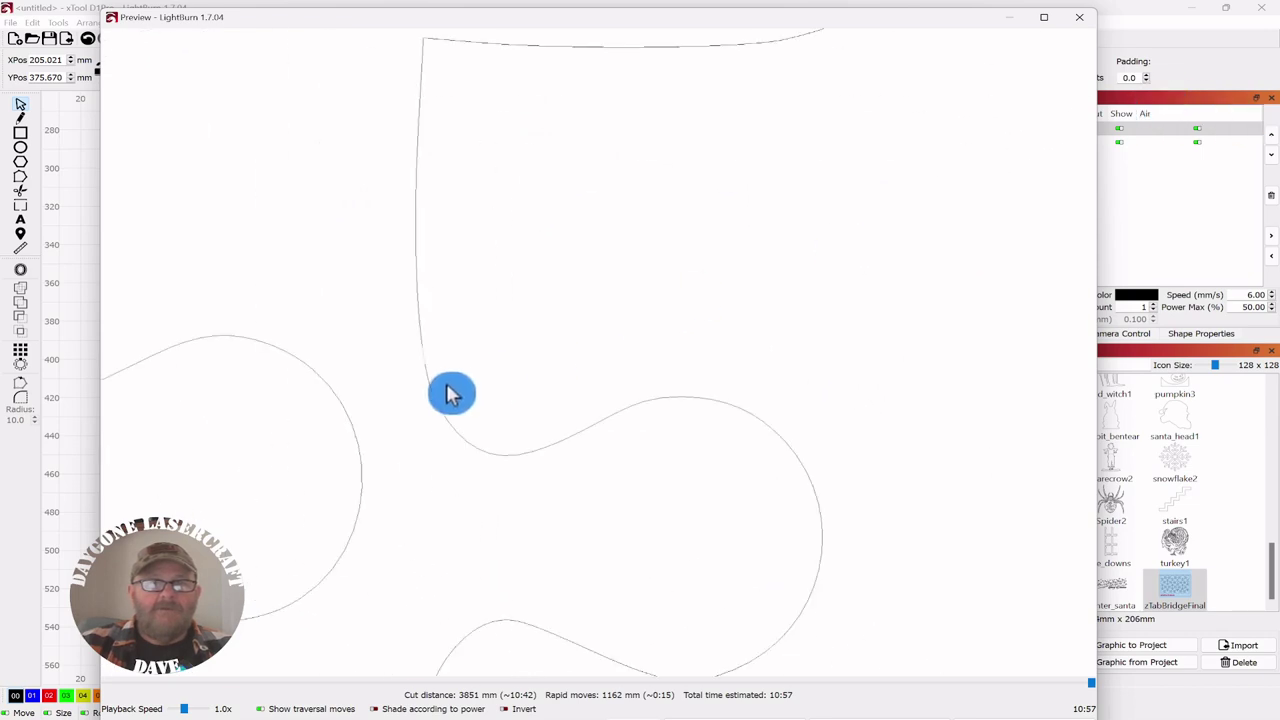
left_click_drag(463, 363, 650, 268)
scroll(620, 285, "up", 5)
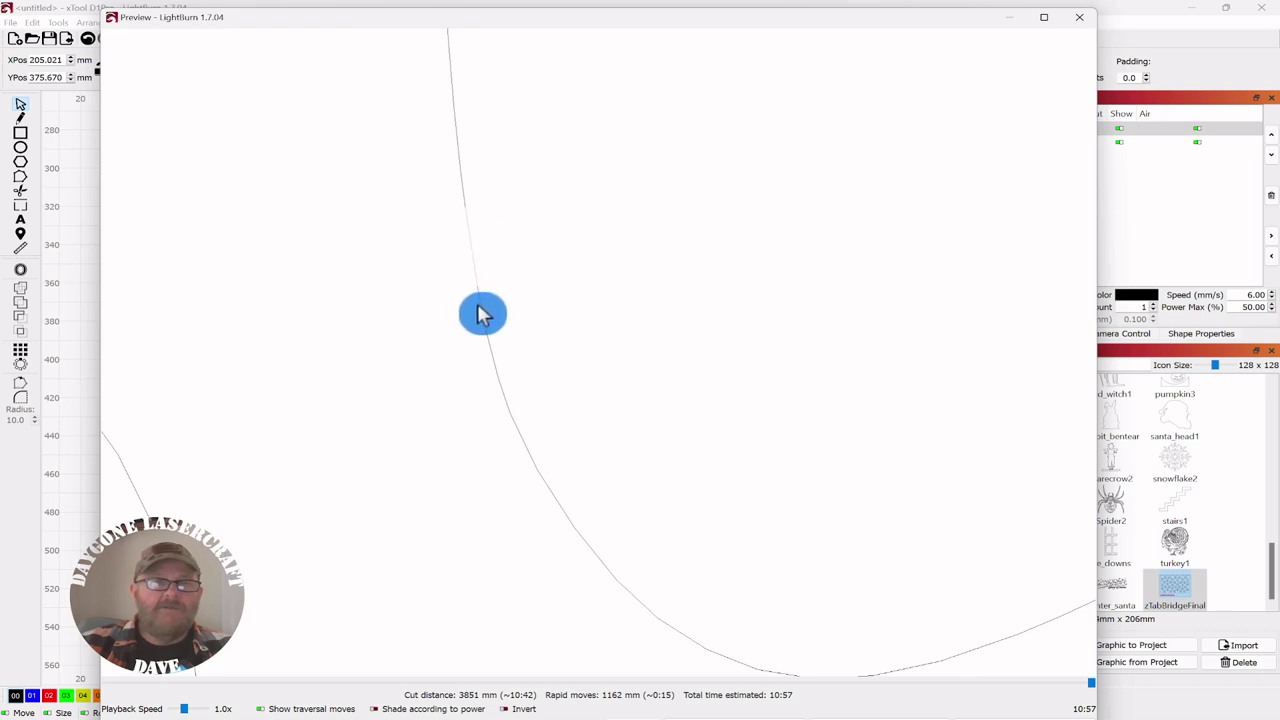
scroll(490, 256, "down", 8)
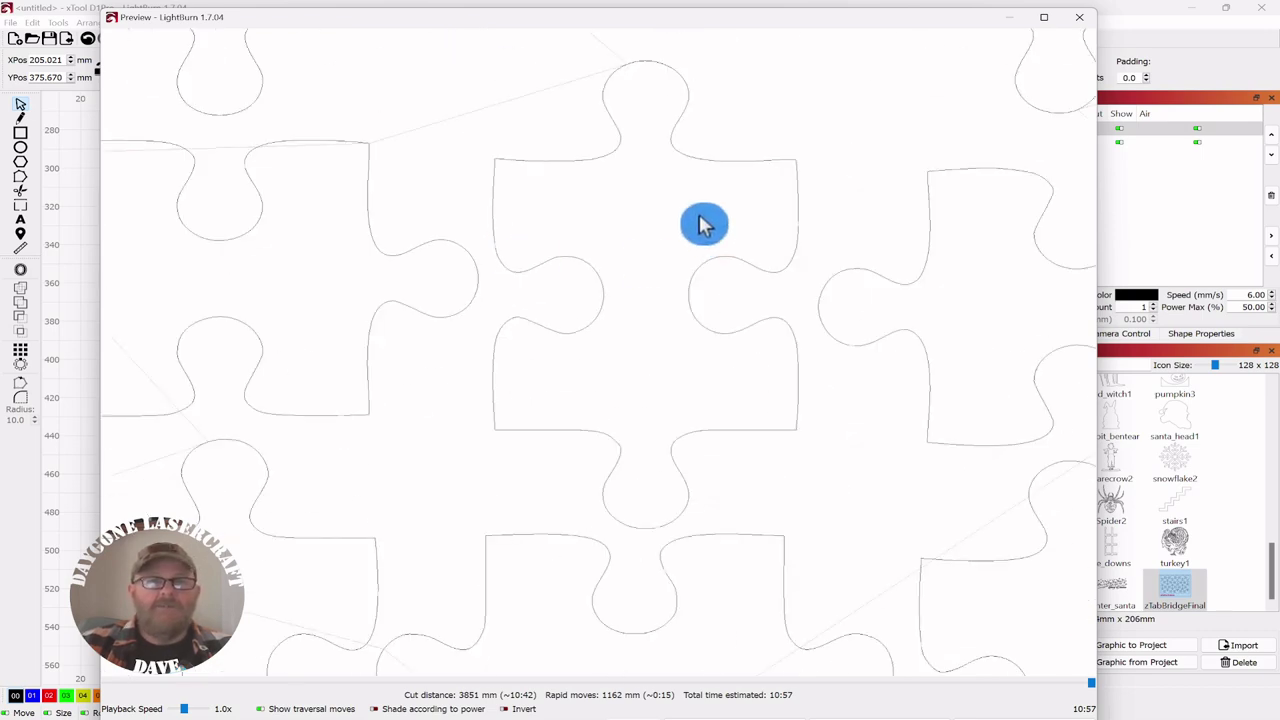
scroll(806, 244, "down", 8)
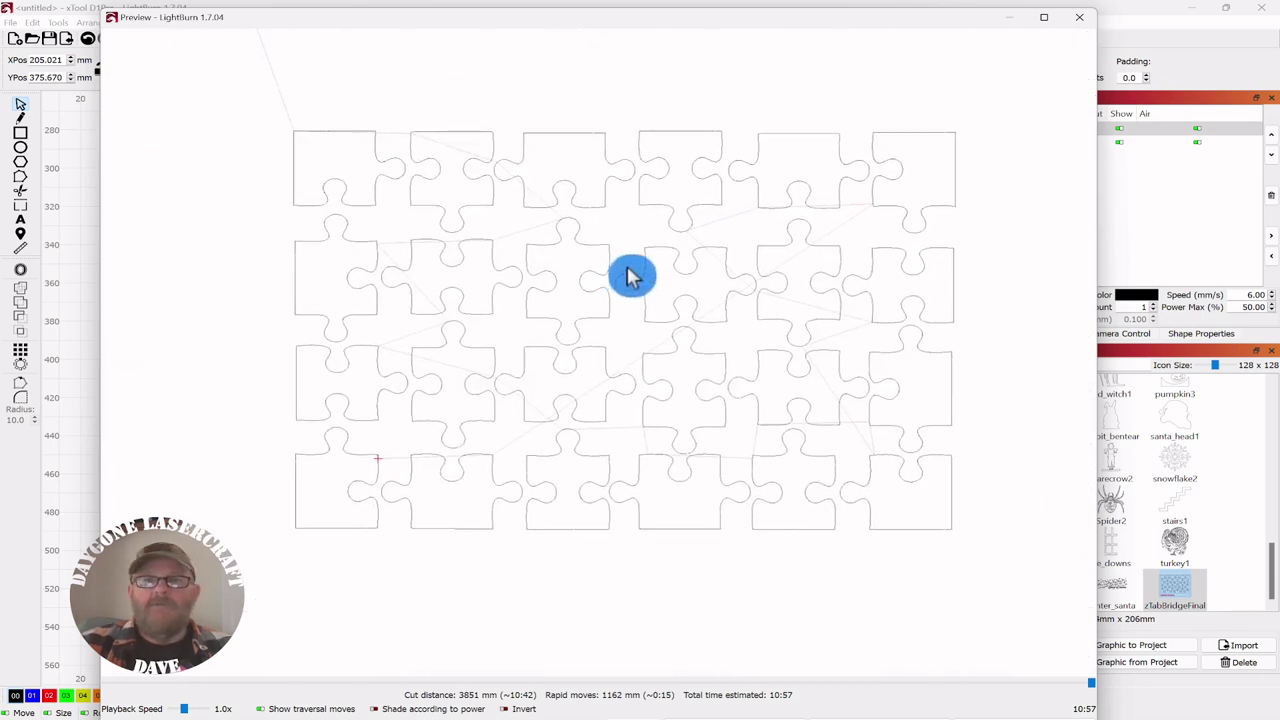
left_click(1080, 18)
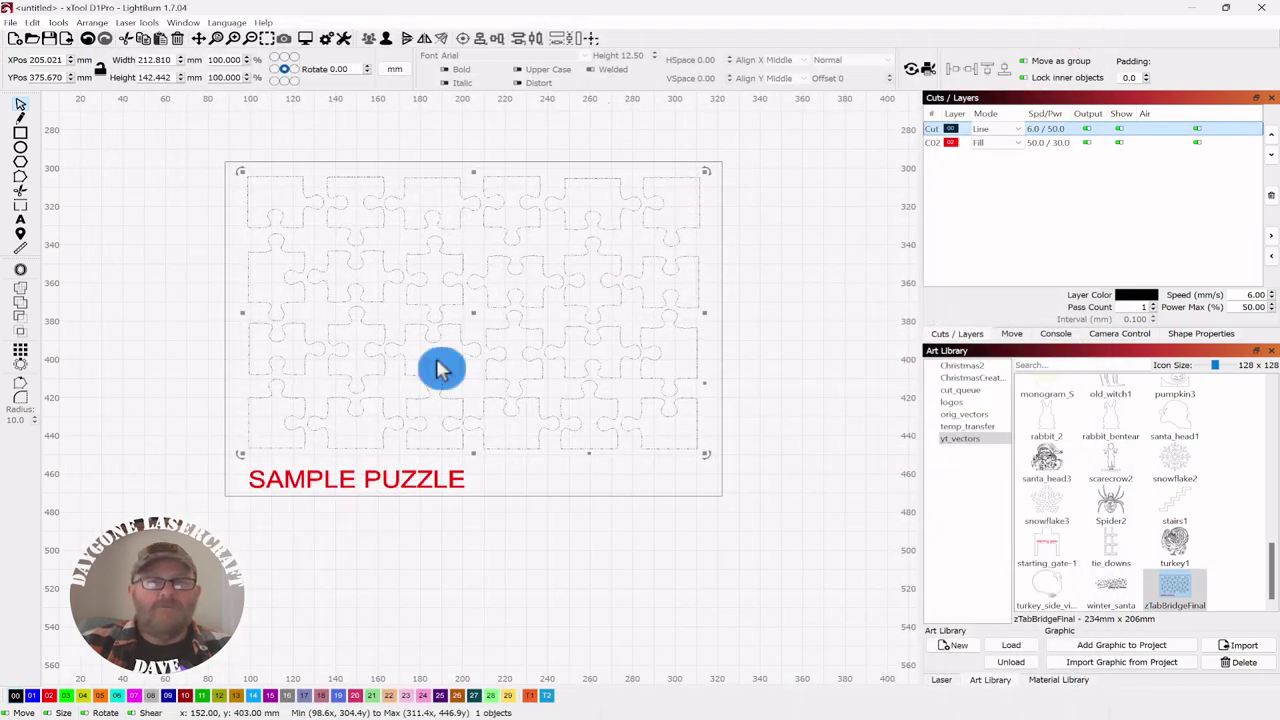
- Switch the Cut layer's tab generation back to Manual and apply
left_click(1029, 143)
left_click(953, 134)
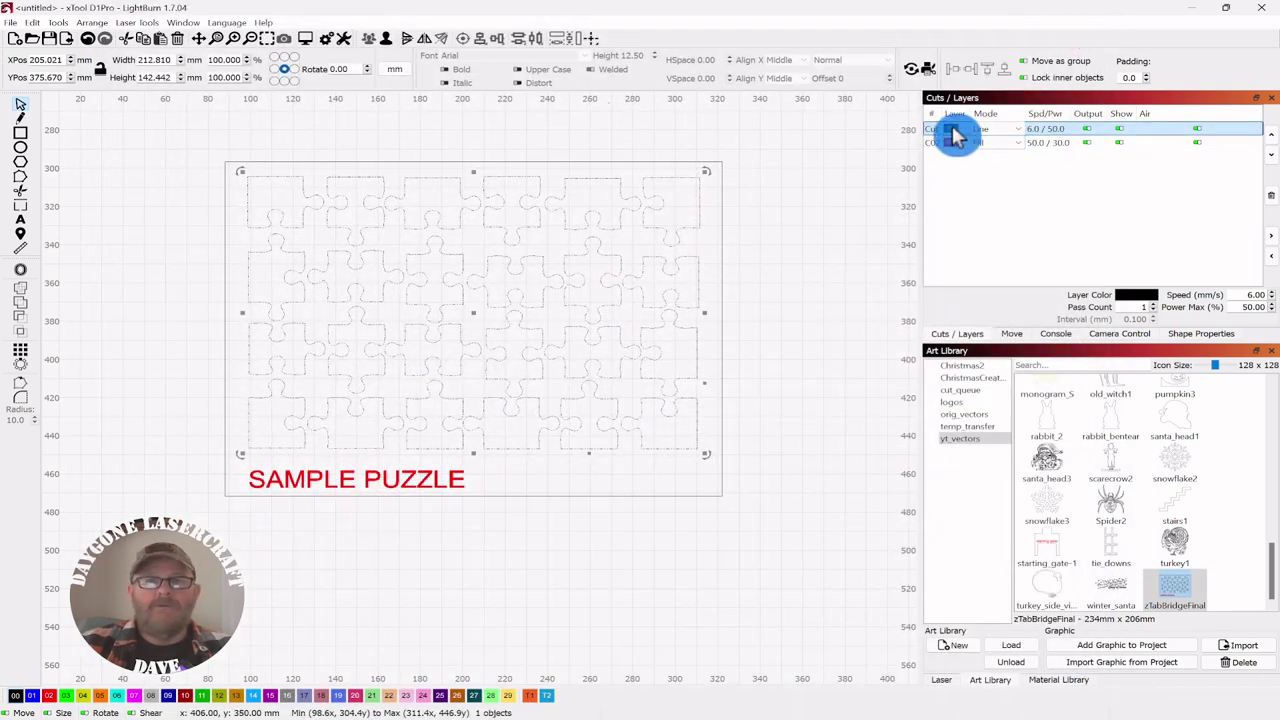
double_click(955, 137)
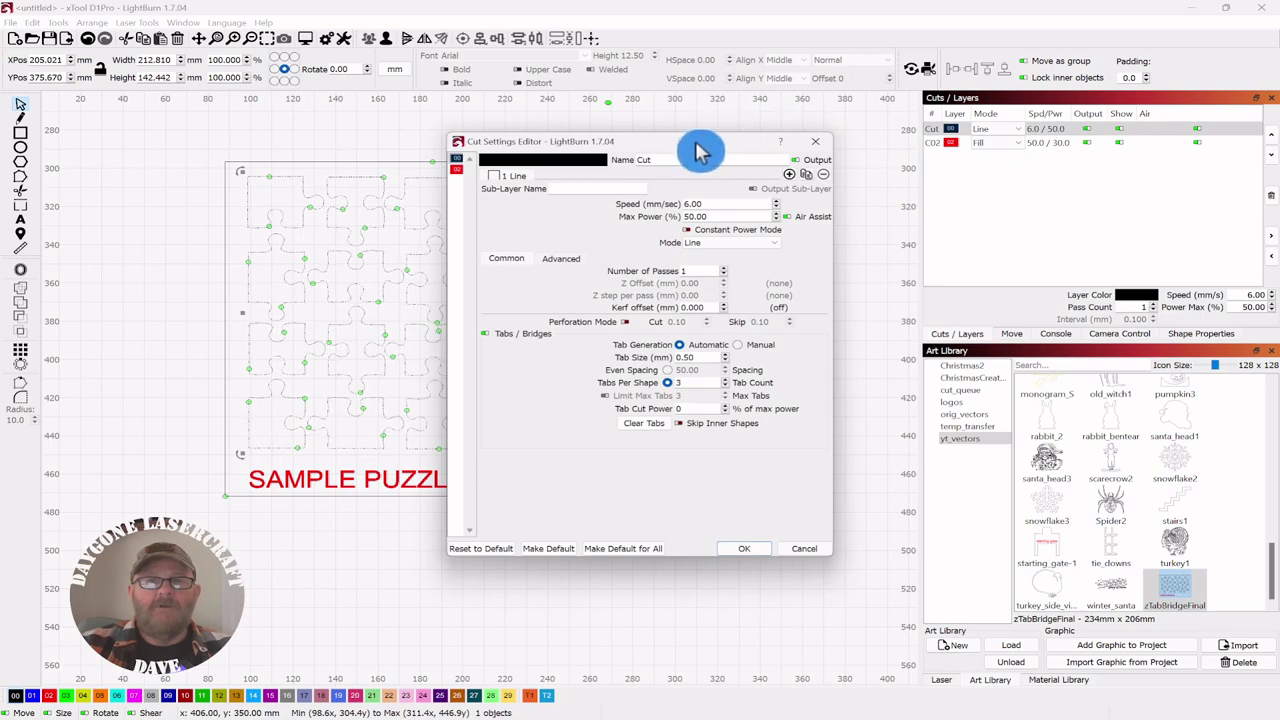
left_click_drag(692, 137, 1050, 133)
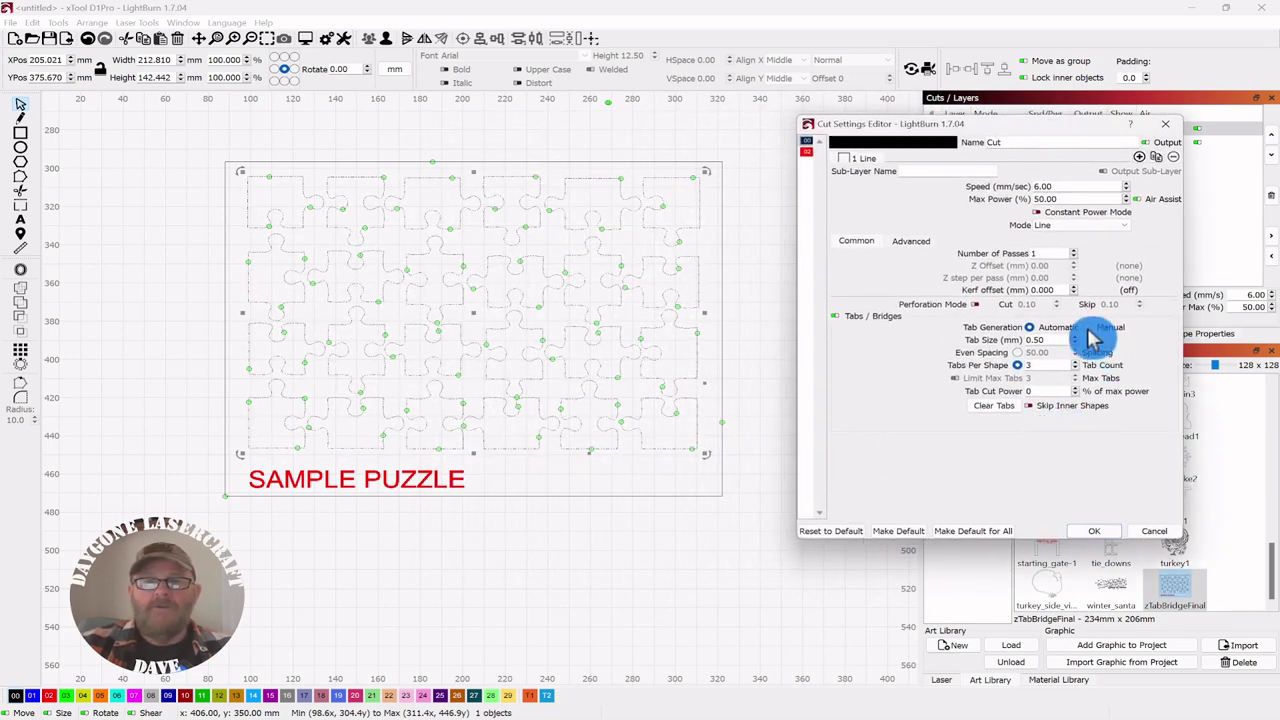
left_click(1088, 329)
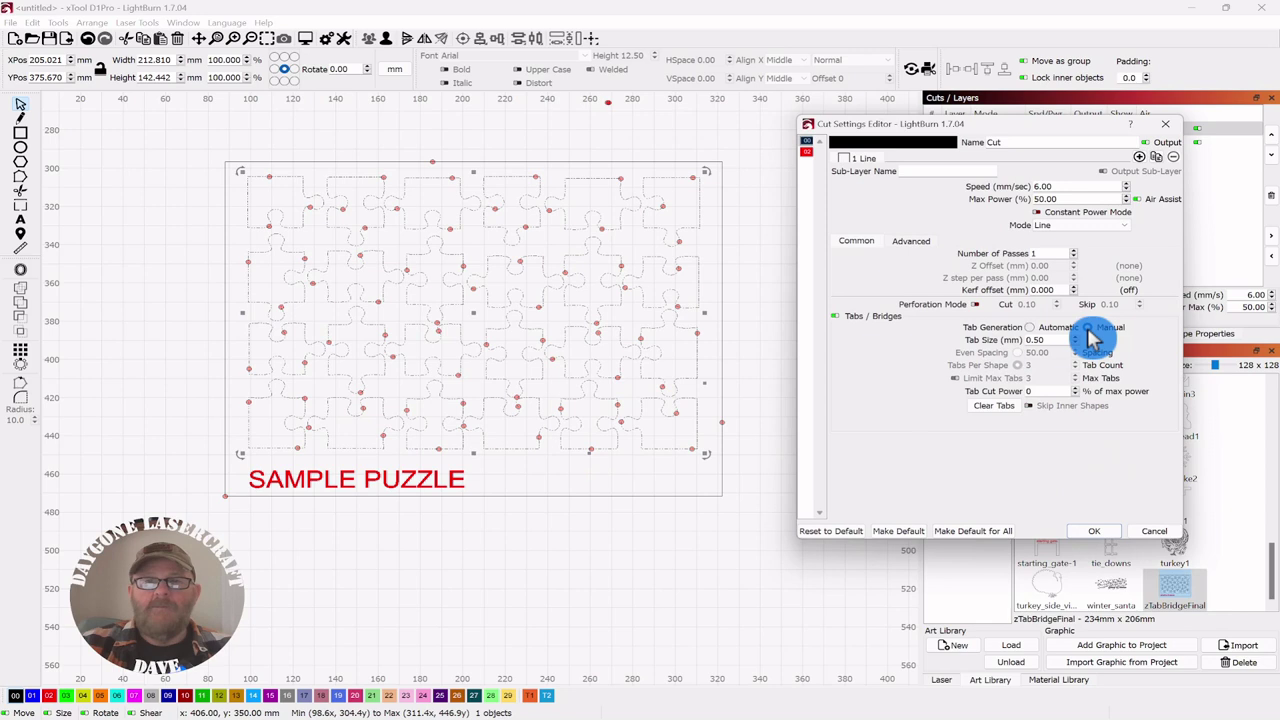
left_click(1098, 533)
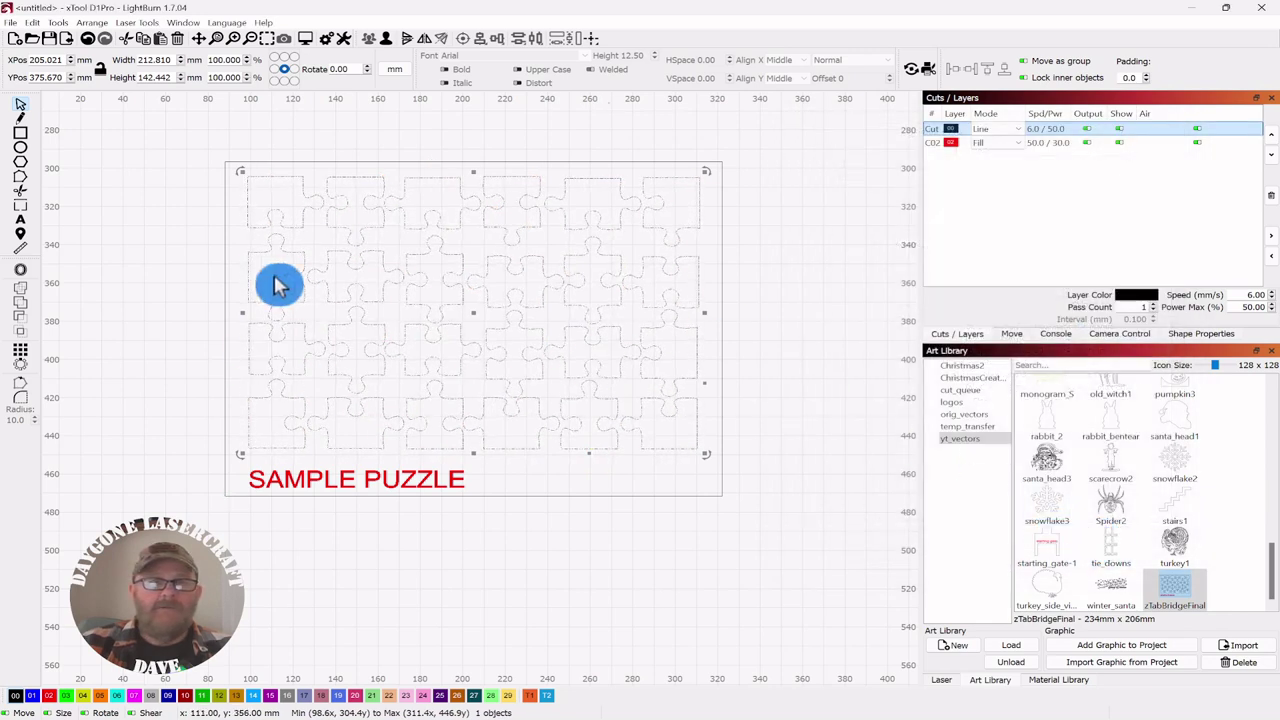
- With the tab tool active, zoom in and out to inspect tabs along the puzzle pieces
left_click(20, 207)
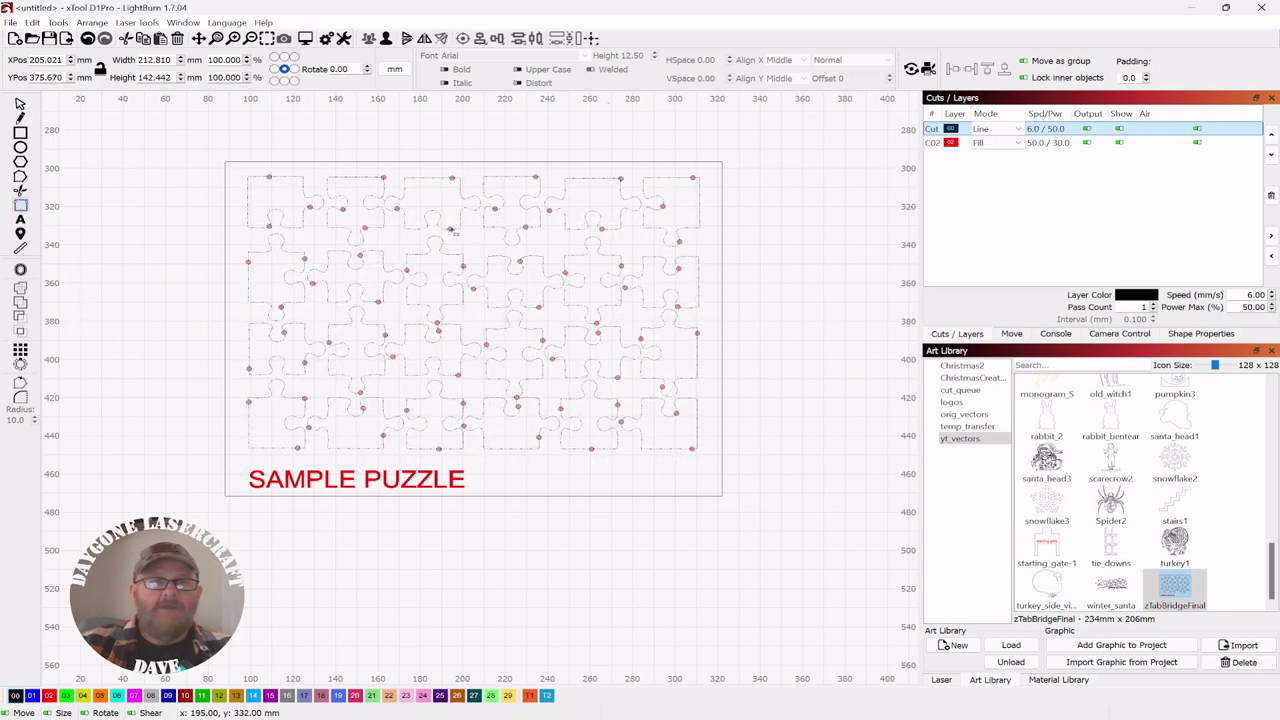
left_click(814, 229)
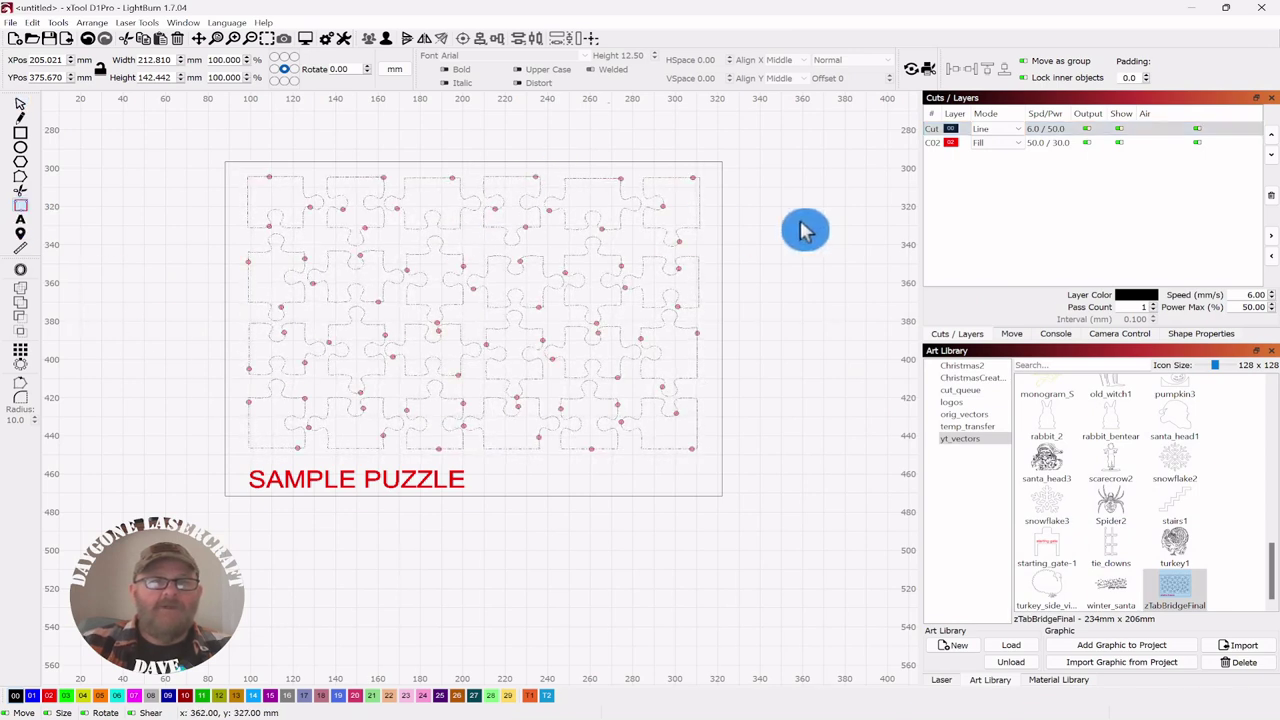
left_click(503, 208)
scroll(503, 208, "up", 3)
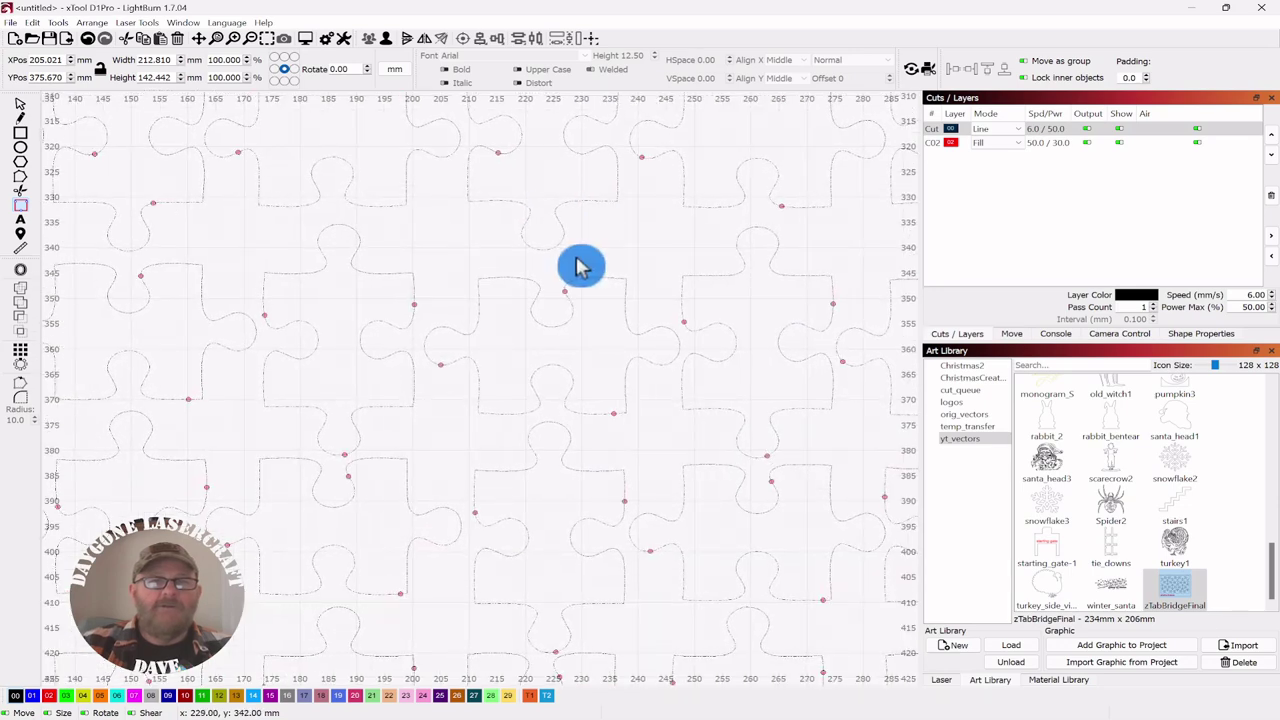
scroll(578, 258, "down", 4)
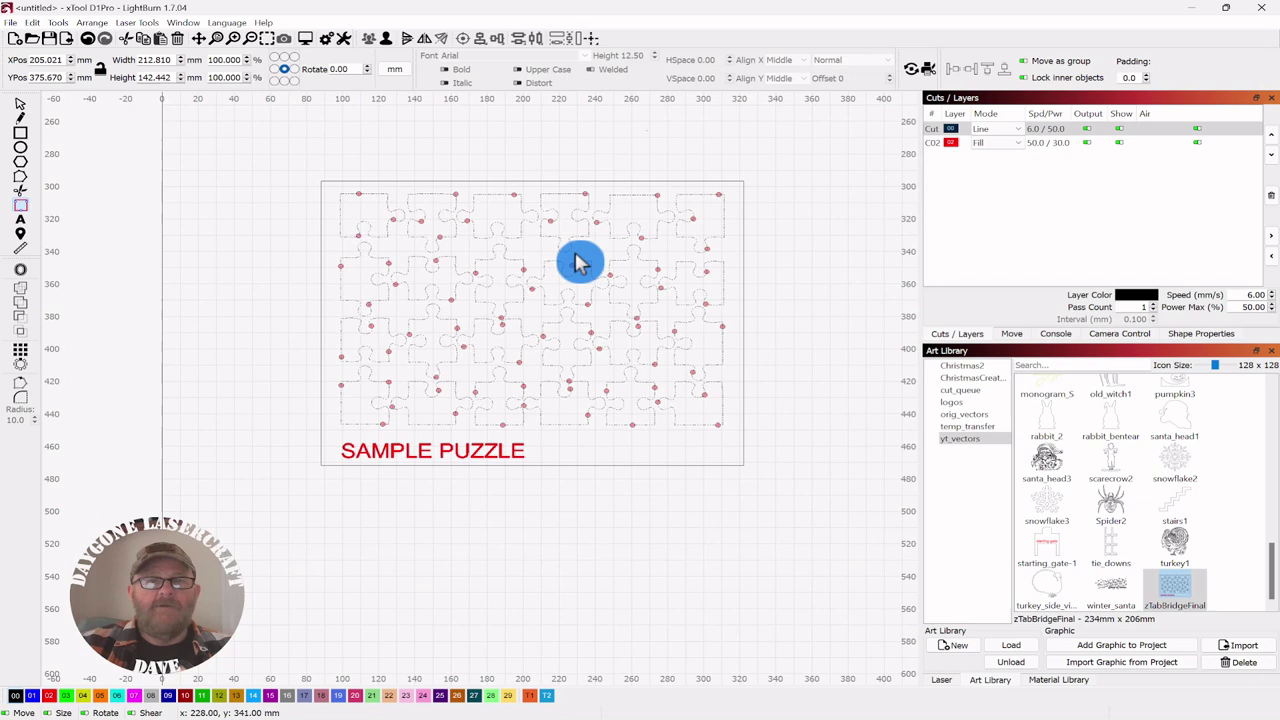
left_click(428, 217)
- Return to the Select tool and select the Cut layer in Cuts/Layers
left_click(20, 106)
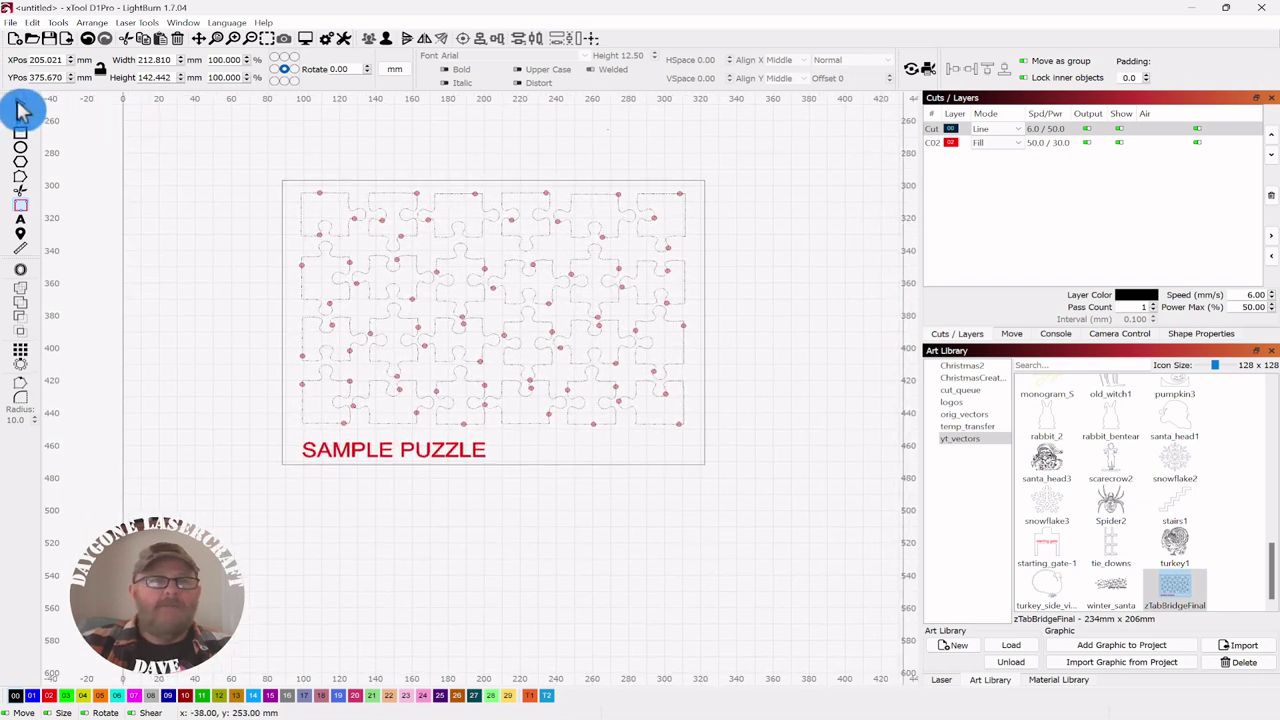
left_click(955, 145)
left_click(948, 134)
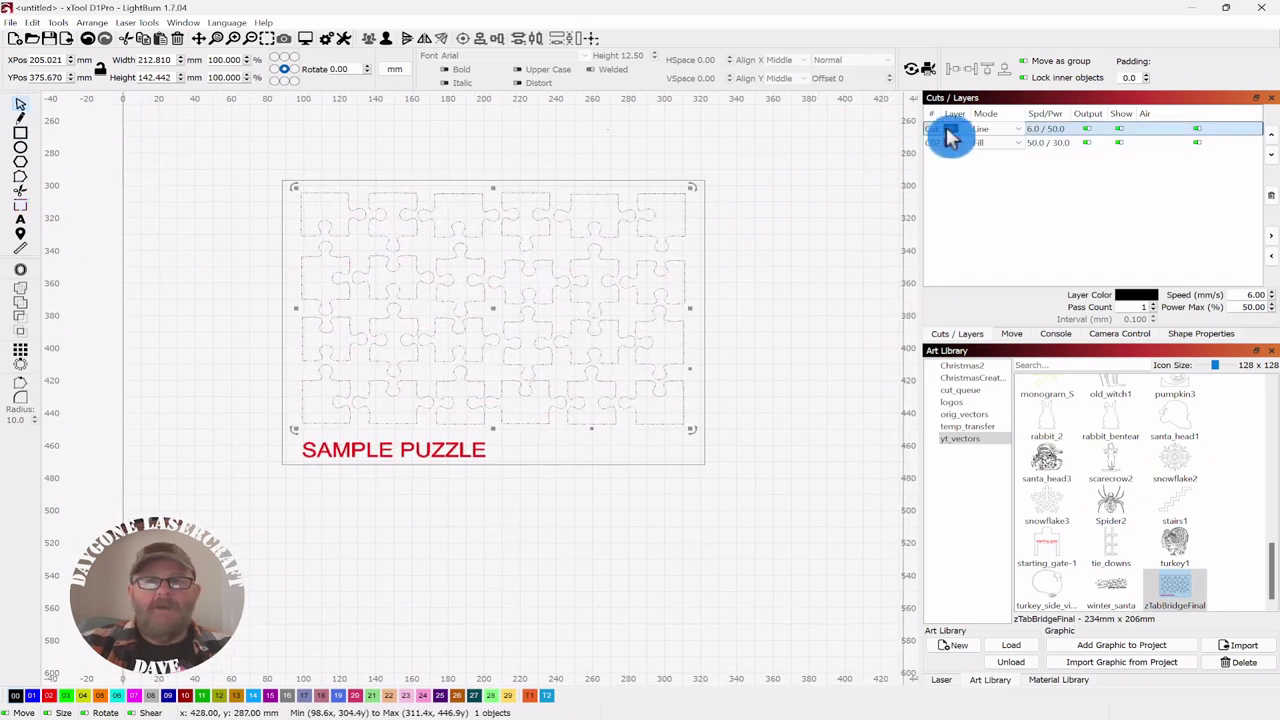
- Set Cut layer tabs to Automatic, discard the manual tabs, and apply 3 tabs per shape
double_click(948, 134)
left_click_drag(668, 132, 977, 119)
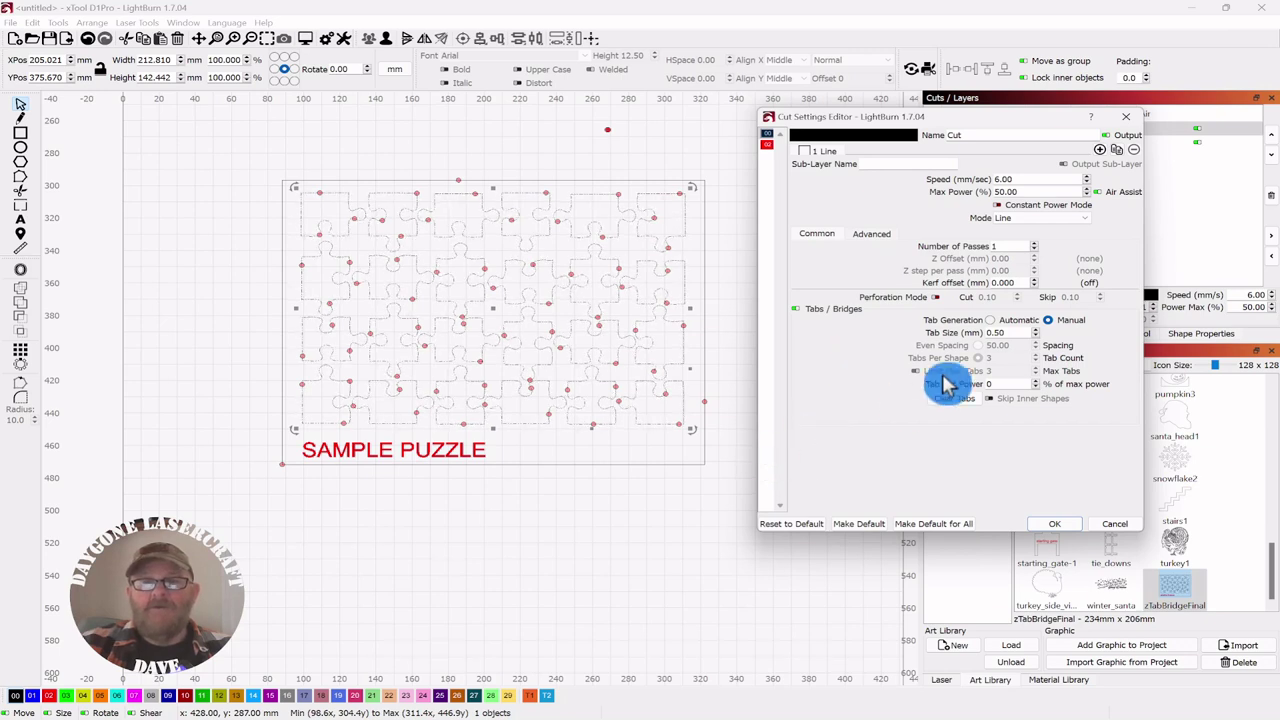
left_click(989, 322)
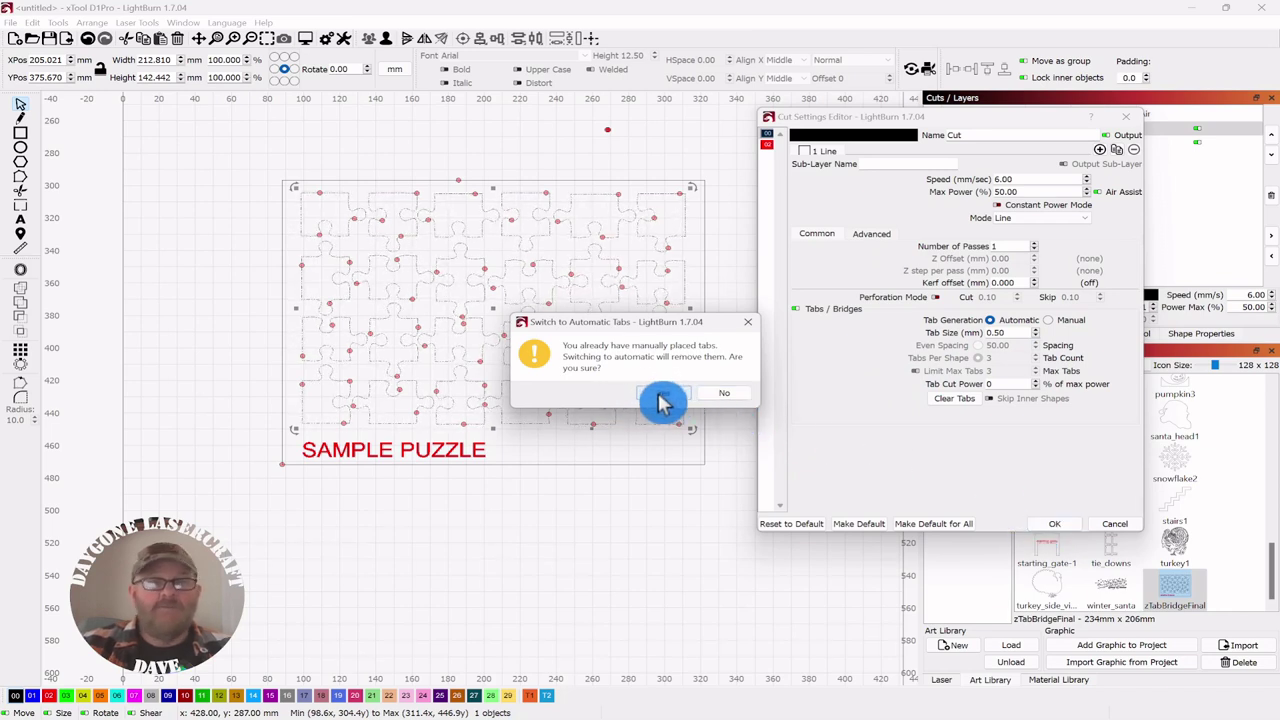
left_click(661, 396)
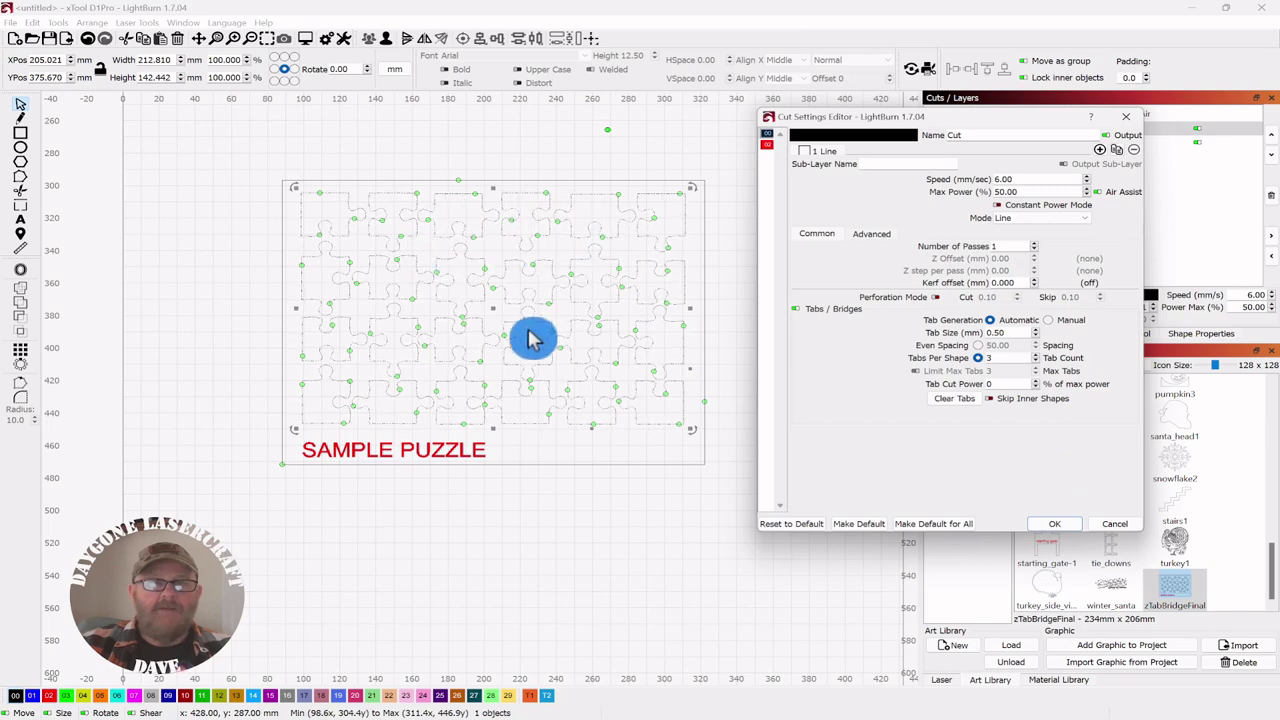
left_click(1062, 525)
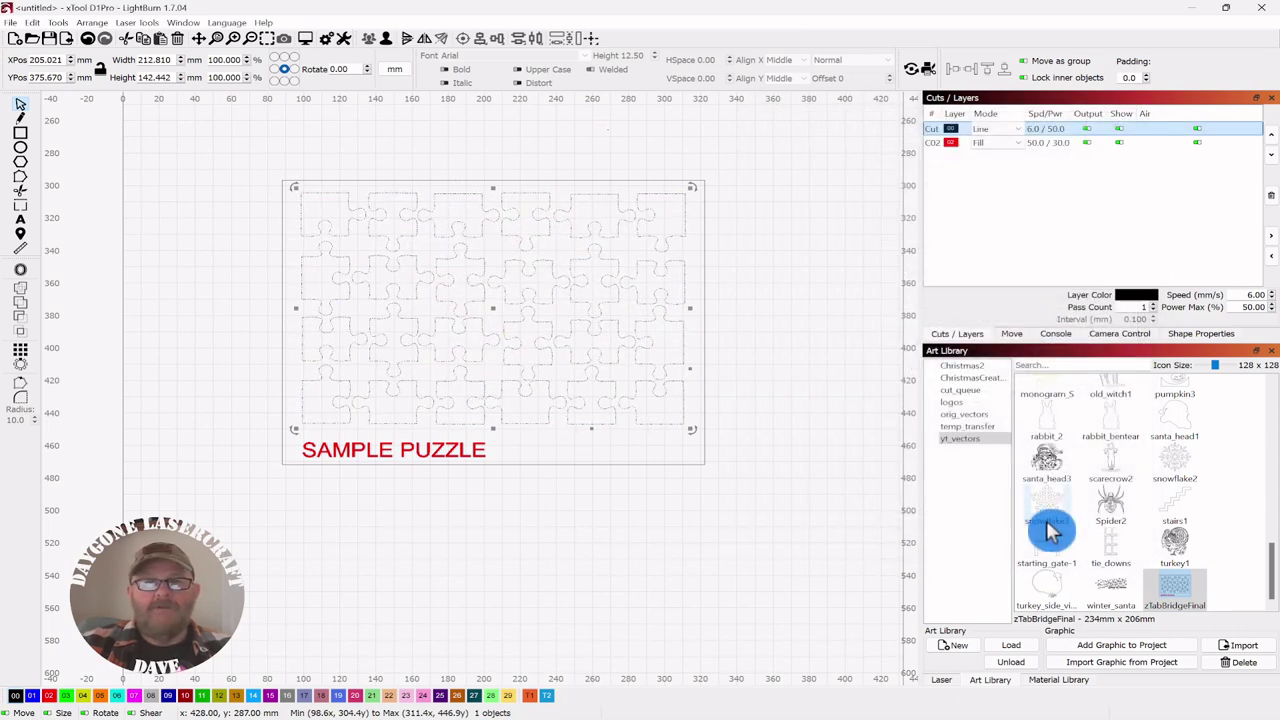
- Show the tab markers, zoom in to inspect their placement on the puzzle pieces, then select the Cut layer
left_click(21, 205)
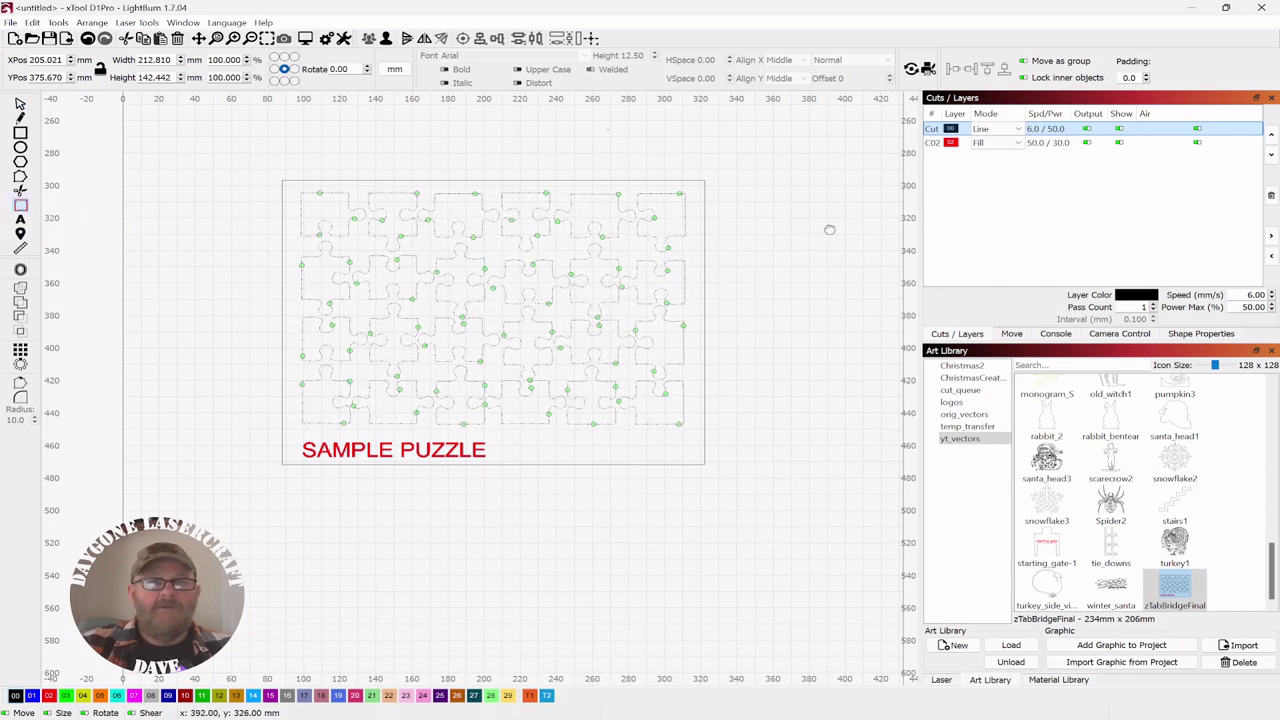
scroll(830, 240, "up", 3)
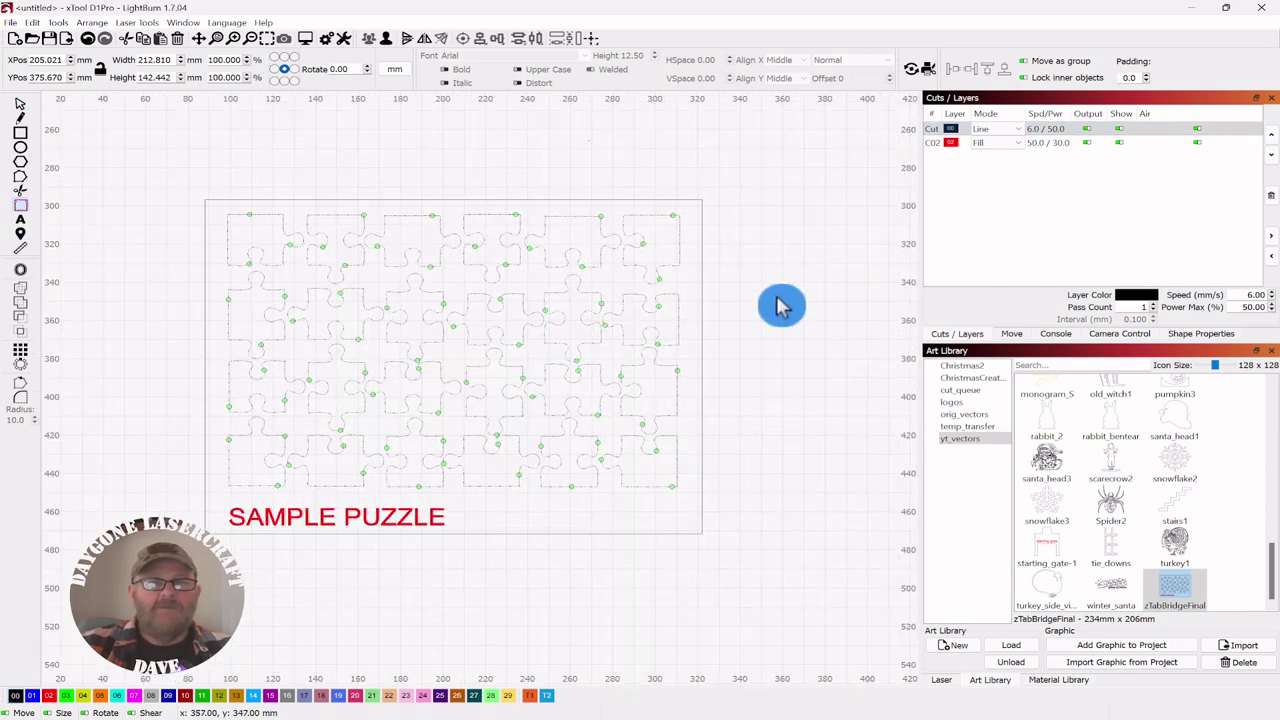
scroll(790, 295, "up", 2)
scroll(790, 288, "up", 2)
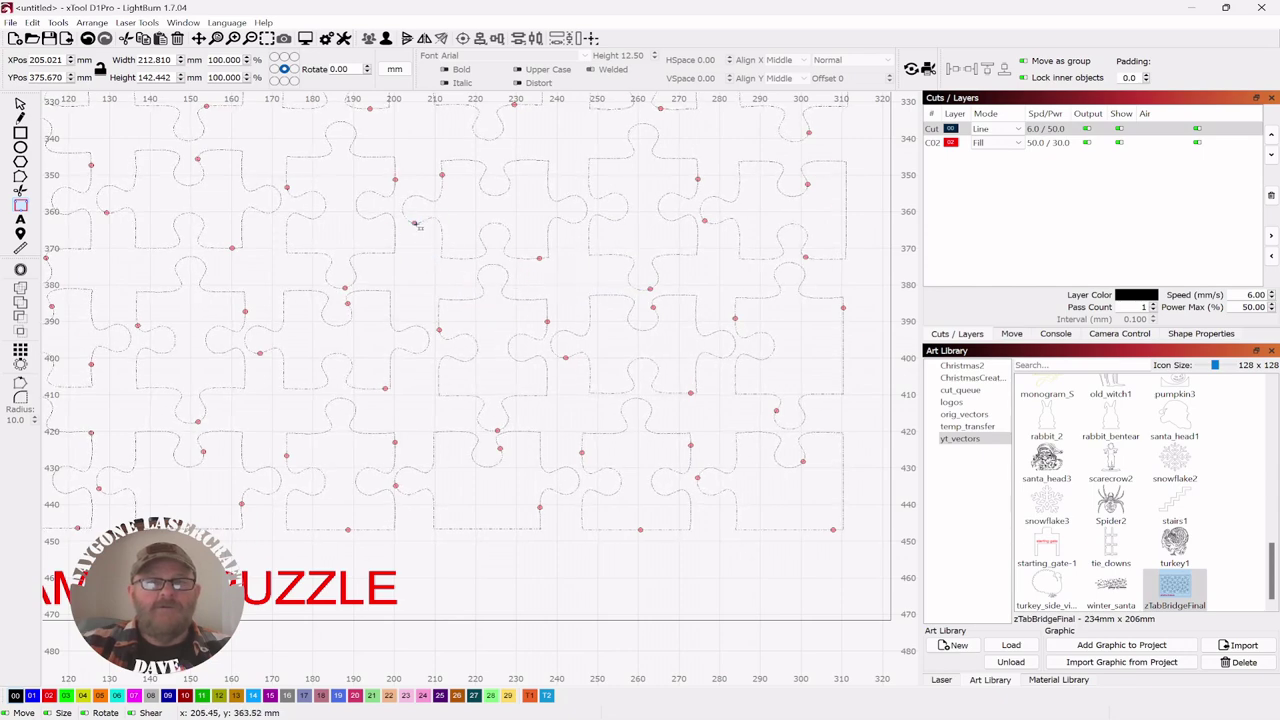
scroll(477, 257, "down", 5)
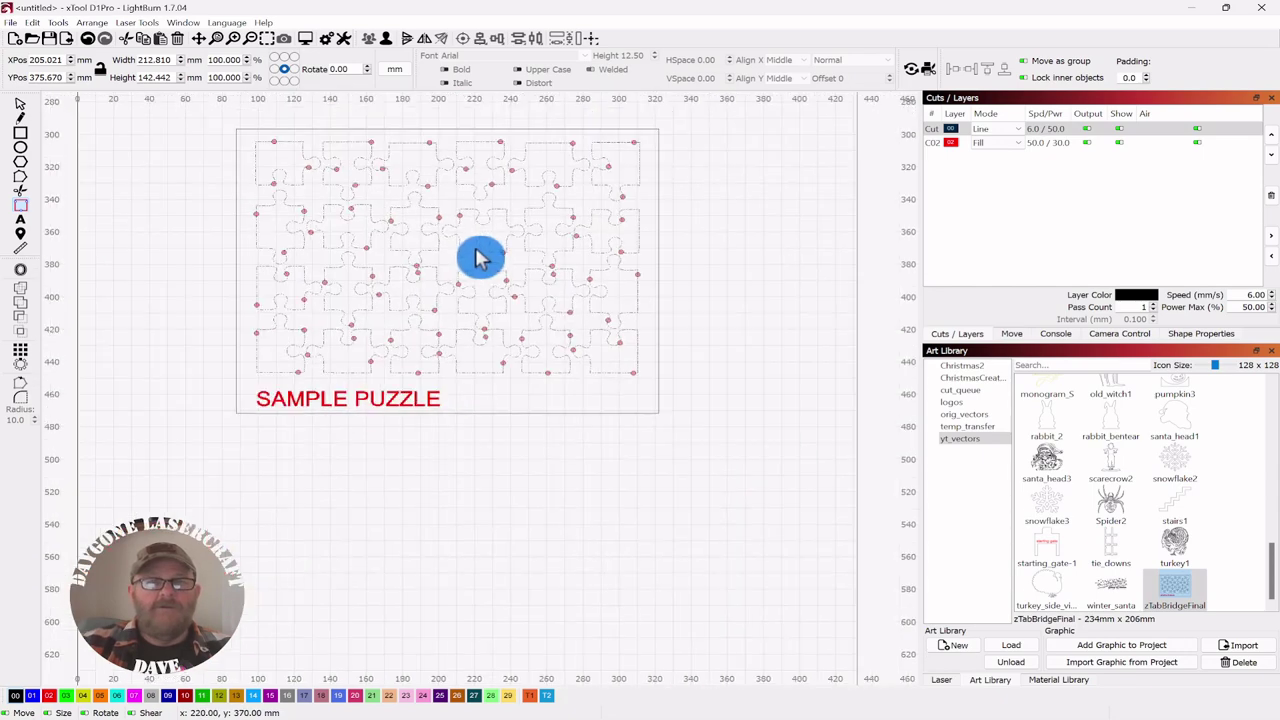
scroll(527, 310, "up", 1)
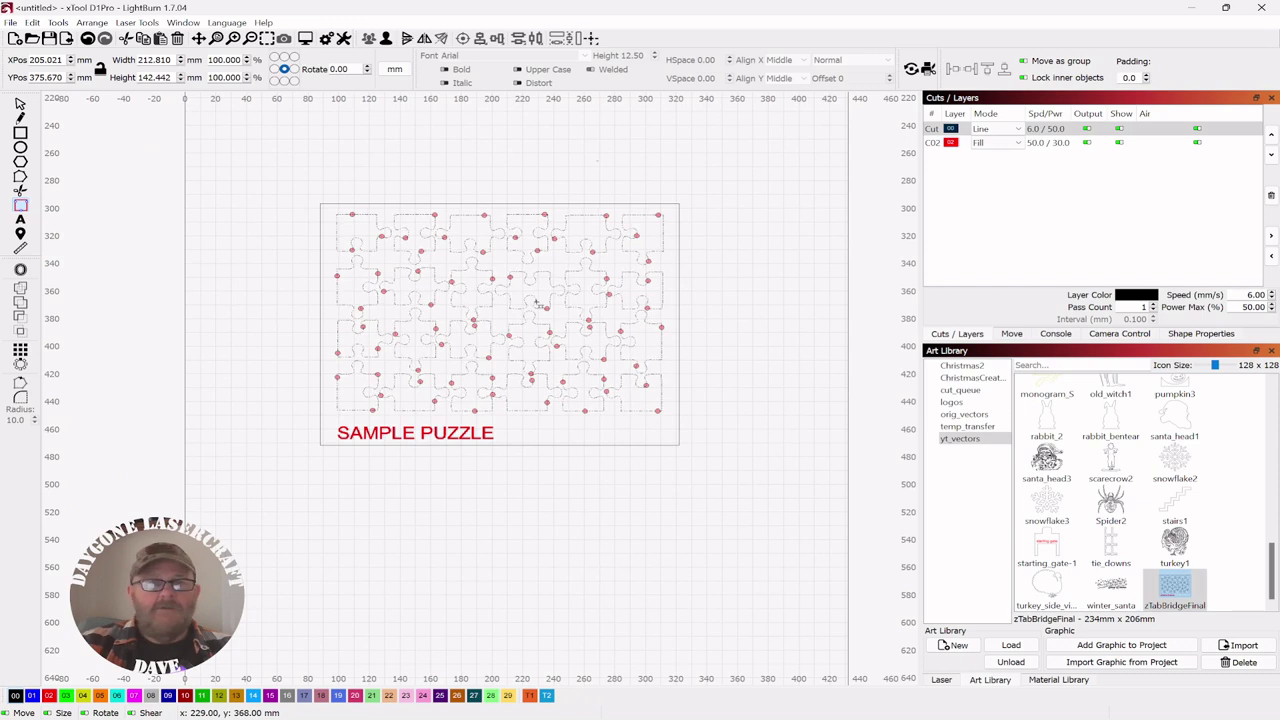
scroll(527, 310, "up", 1)
scroll(594, 286, "up", 1)
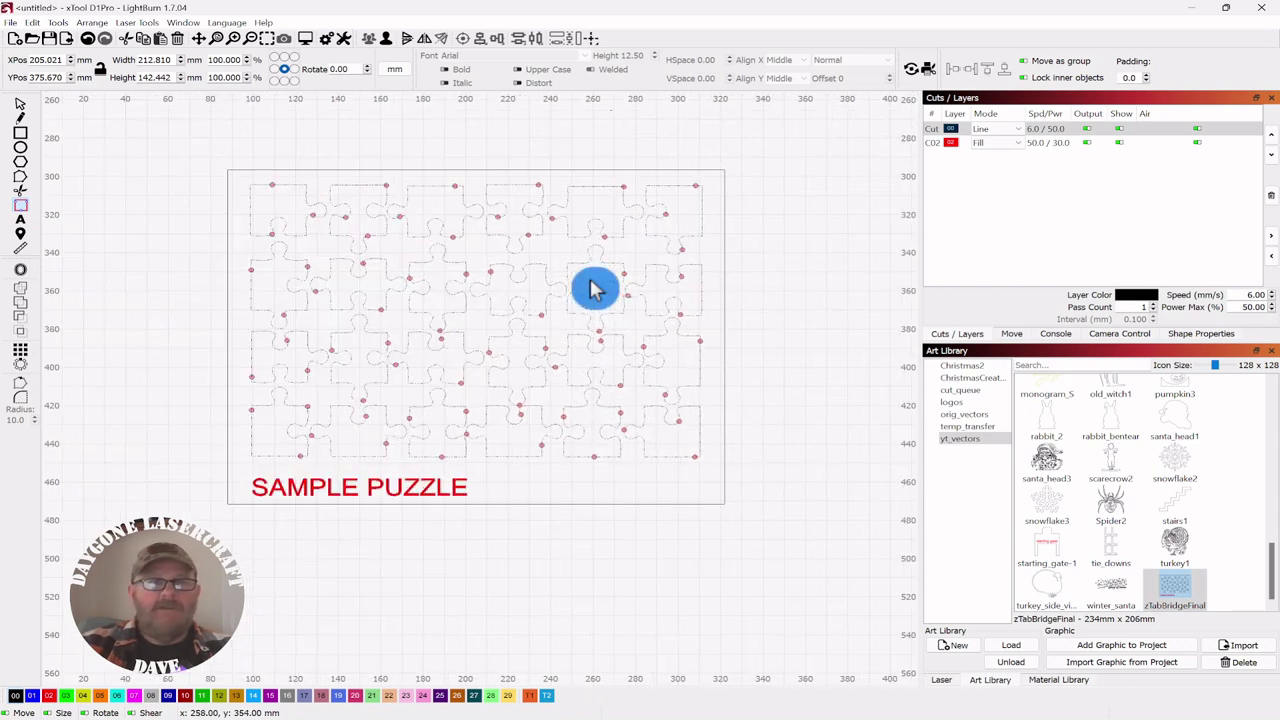
left_click(940, 138)
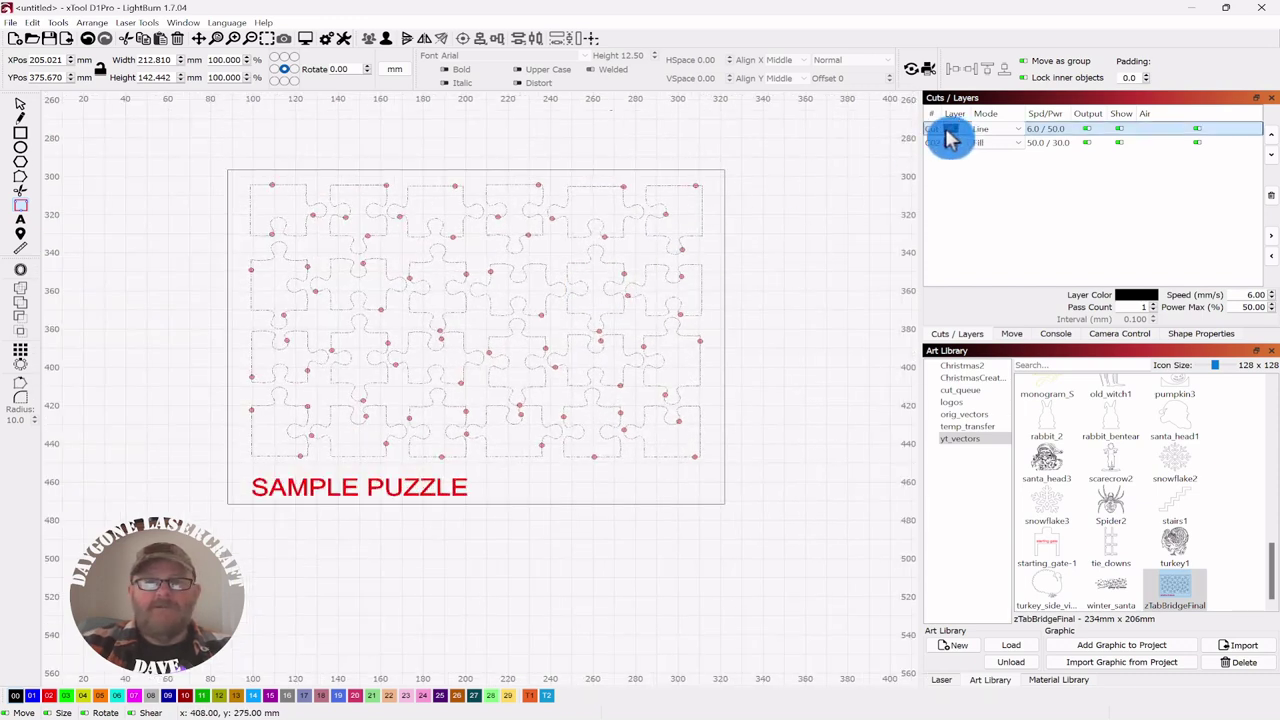
- Switch the Cut layer to Automatic tabs, confirming removal of the manually placed tabs
double_click(948, 135)
left_click_drag(718, 155, 1021, 108)
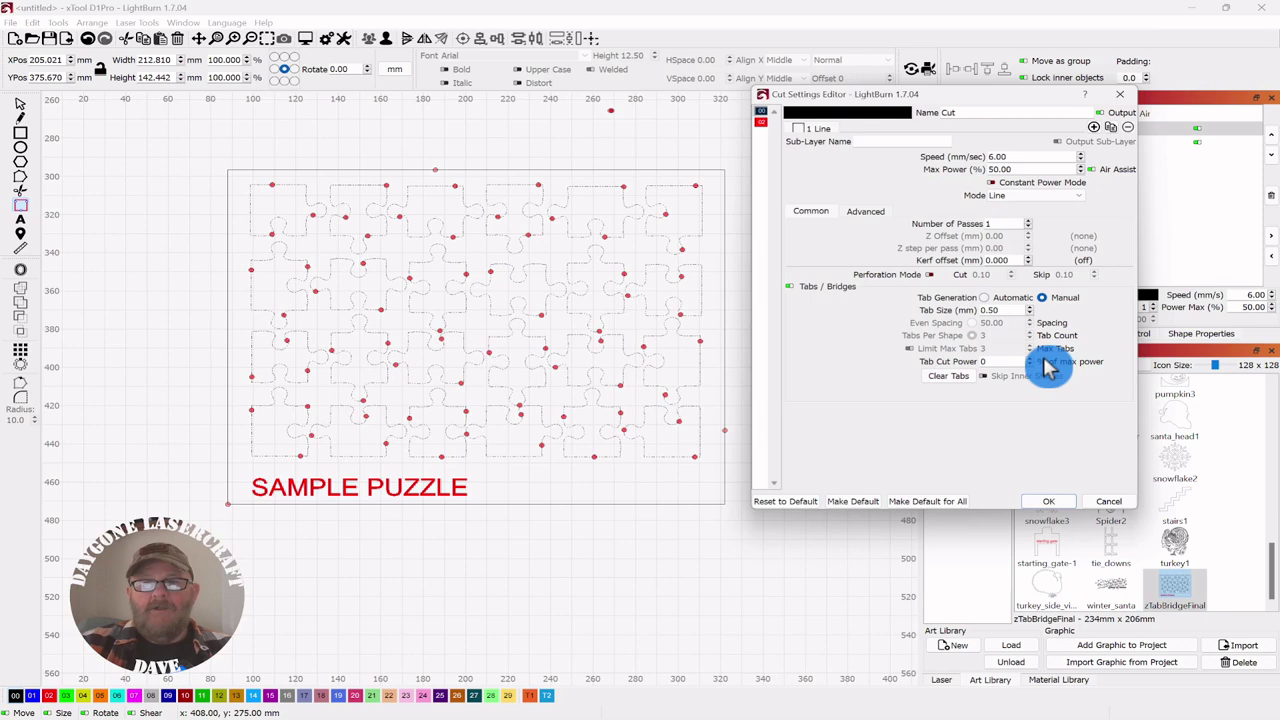
left_click(985, 298)
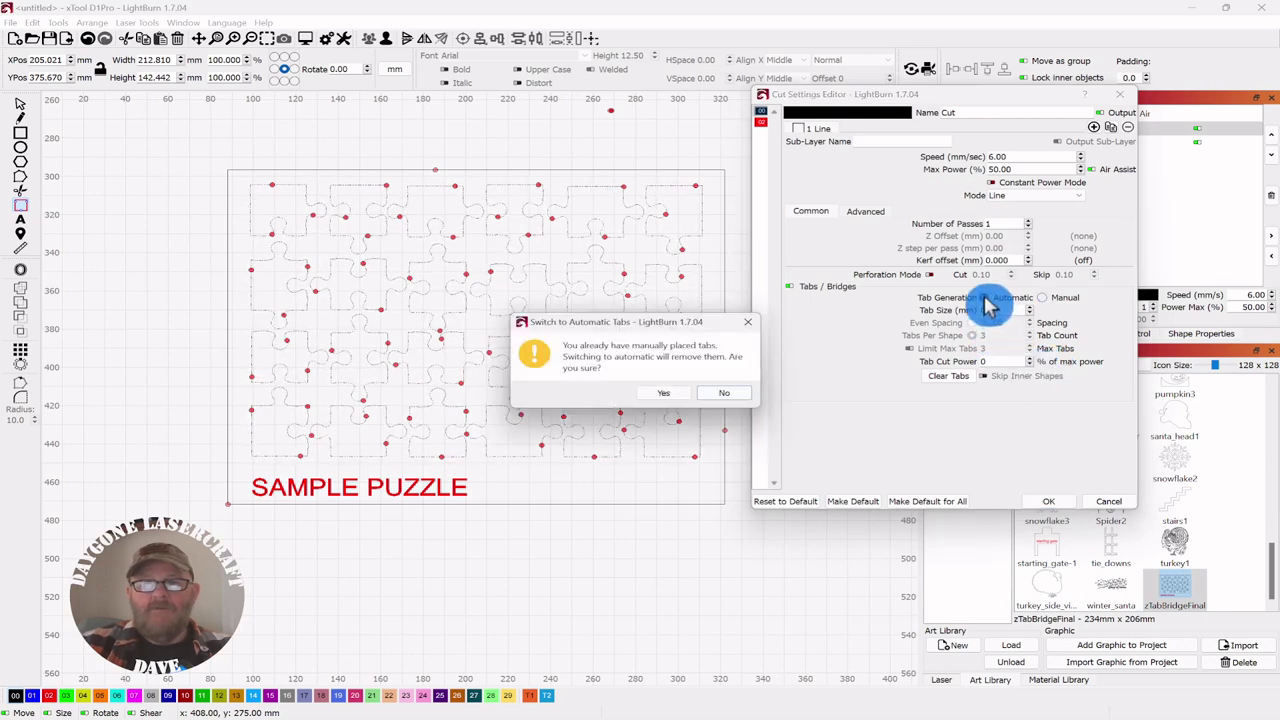
left_click(657, 396)
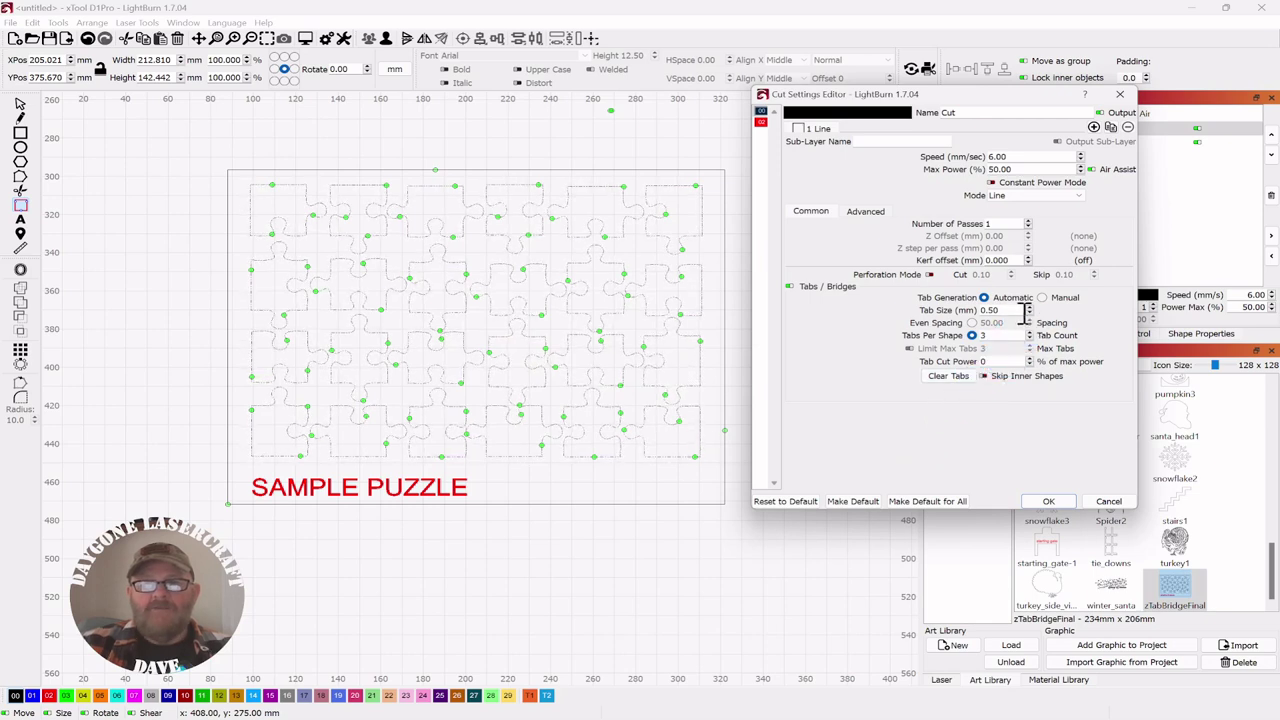
- Space the automatic tabs evenly at 100, max 3 tabs, and apply
left_click(990, 352)
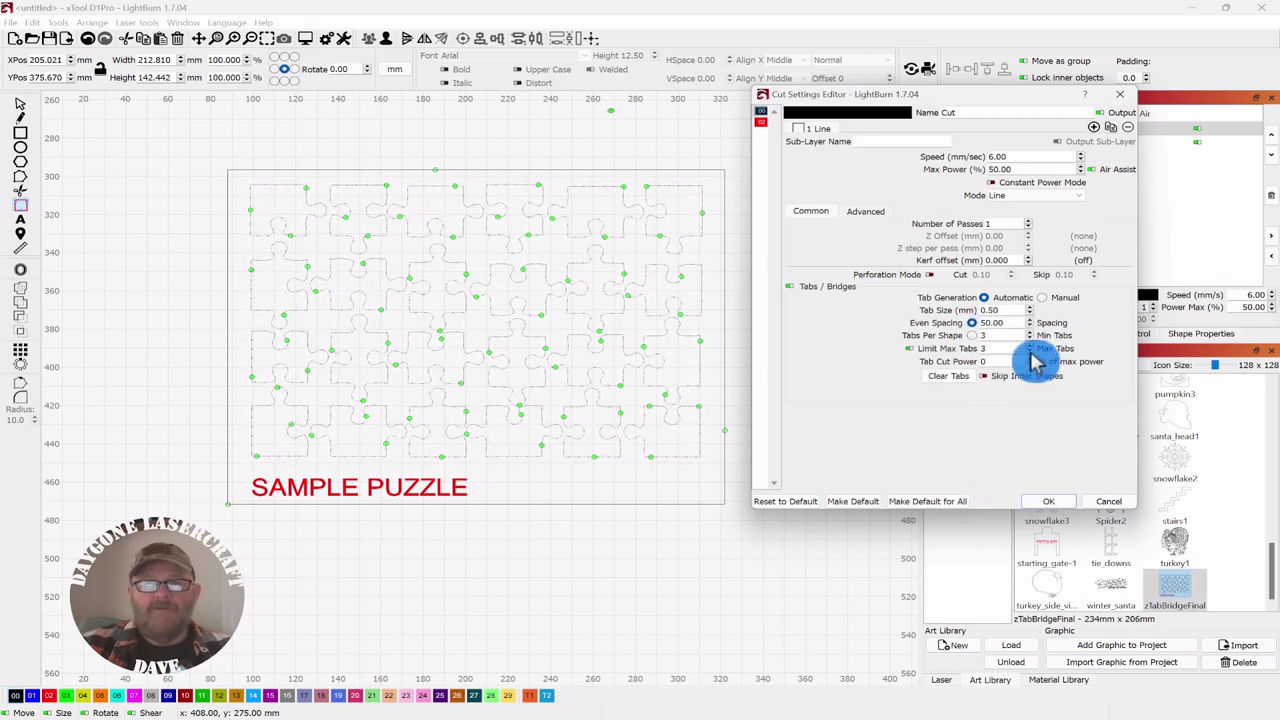
left_click_drag(1017, 324, 976, 328)
left_click(970, 336)
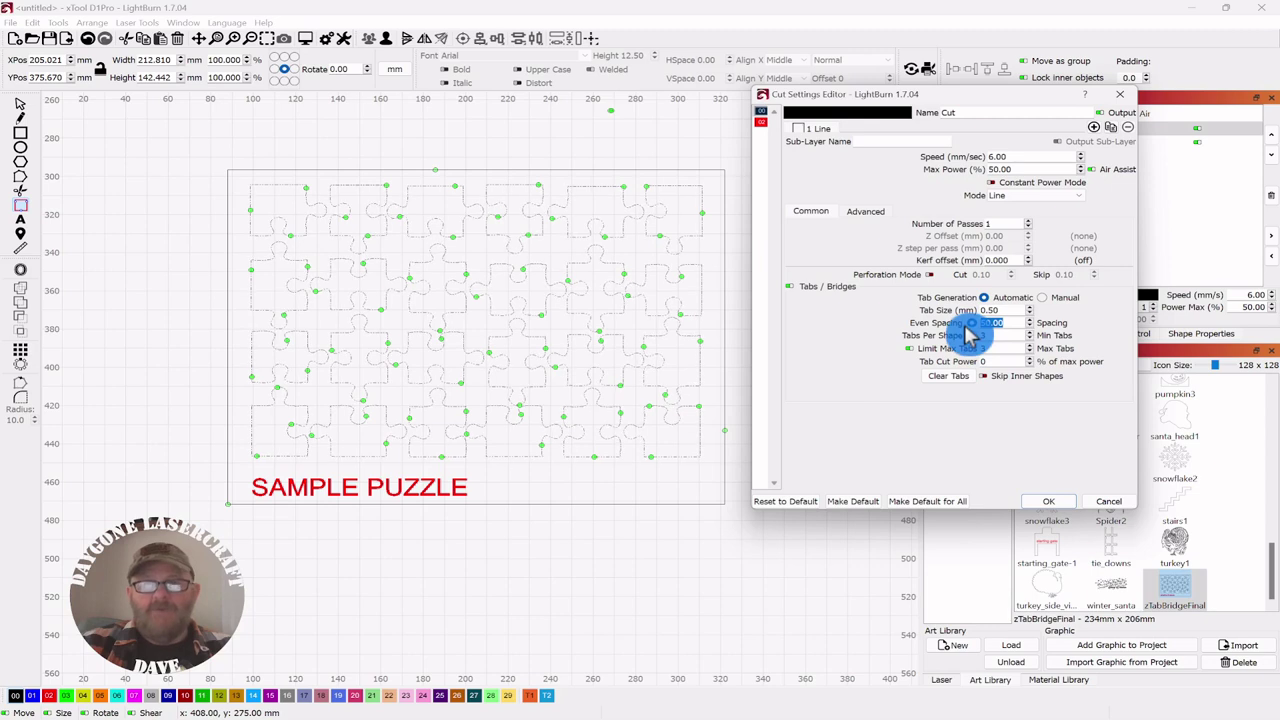
type("100")
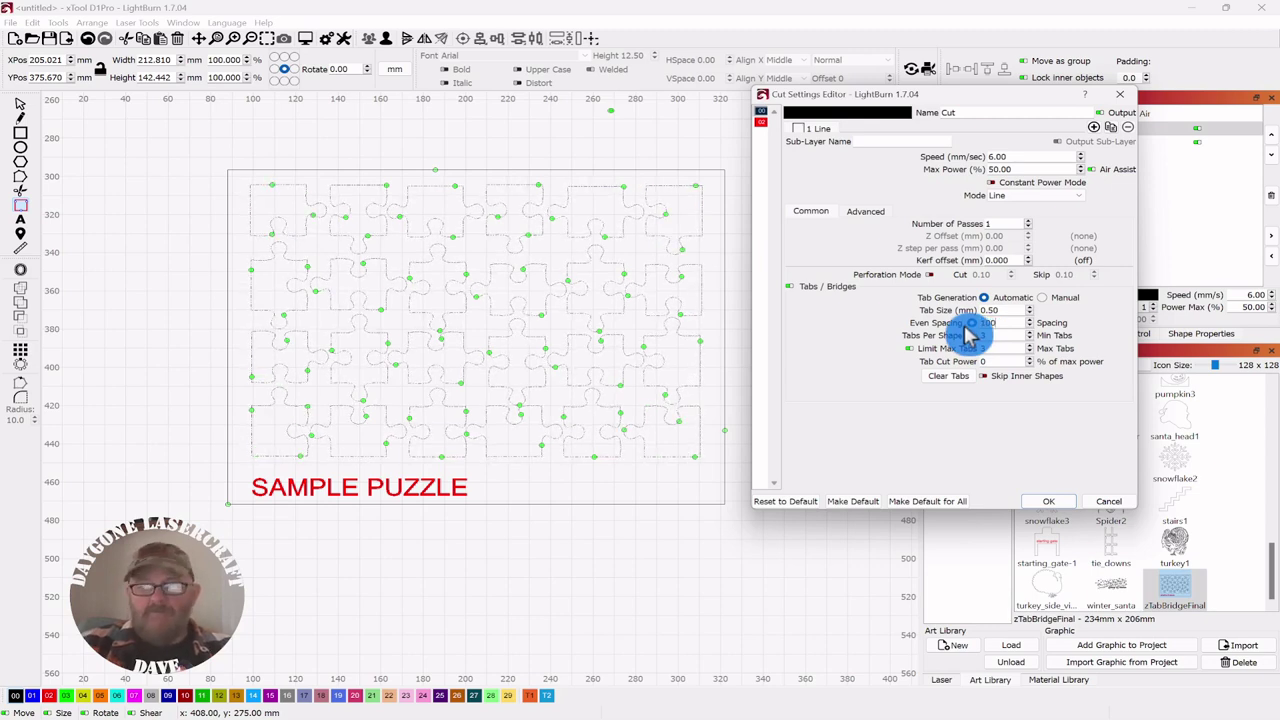
left_click(1048, 501)
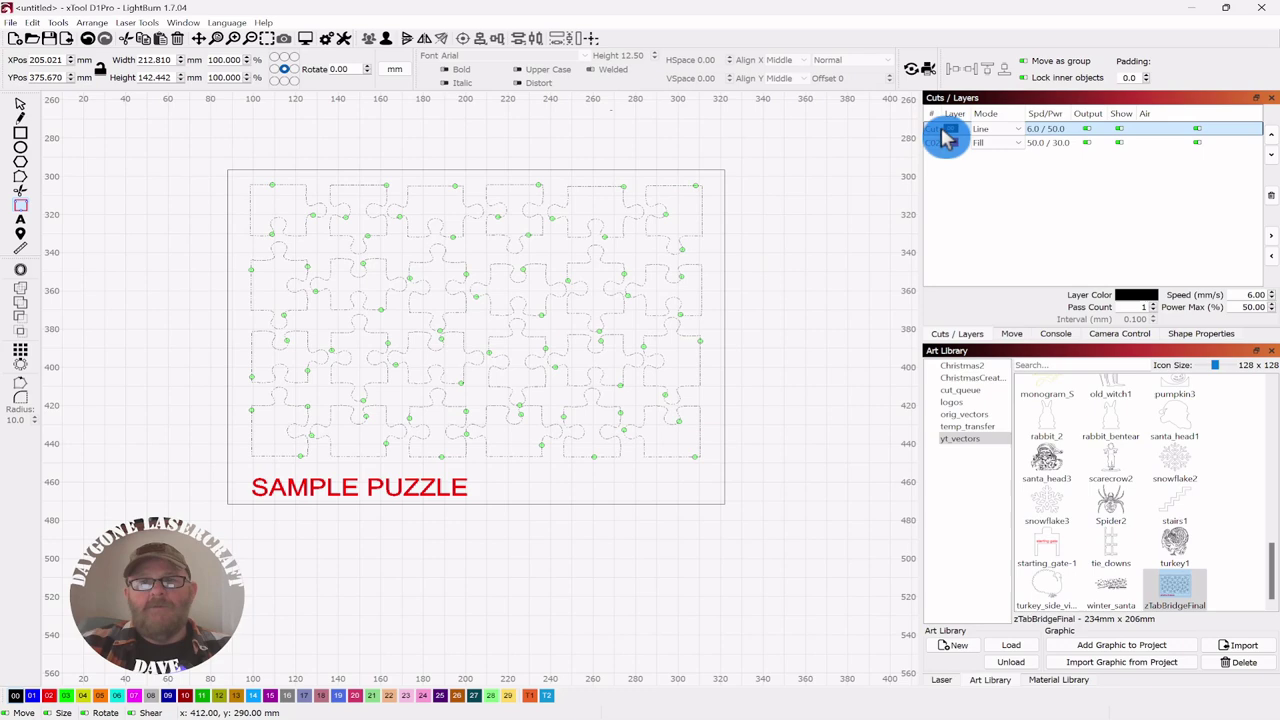
double_click(950, 137)
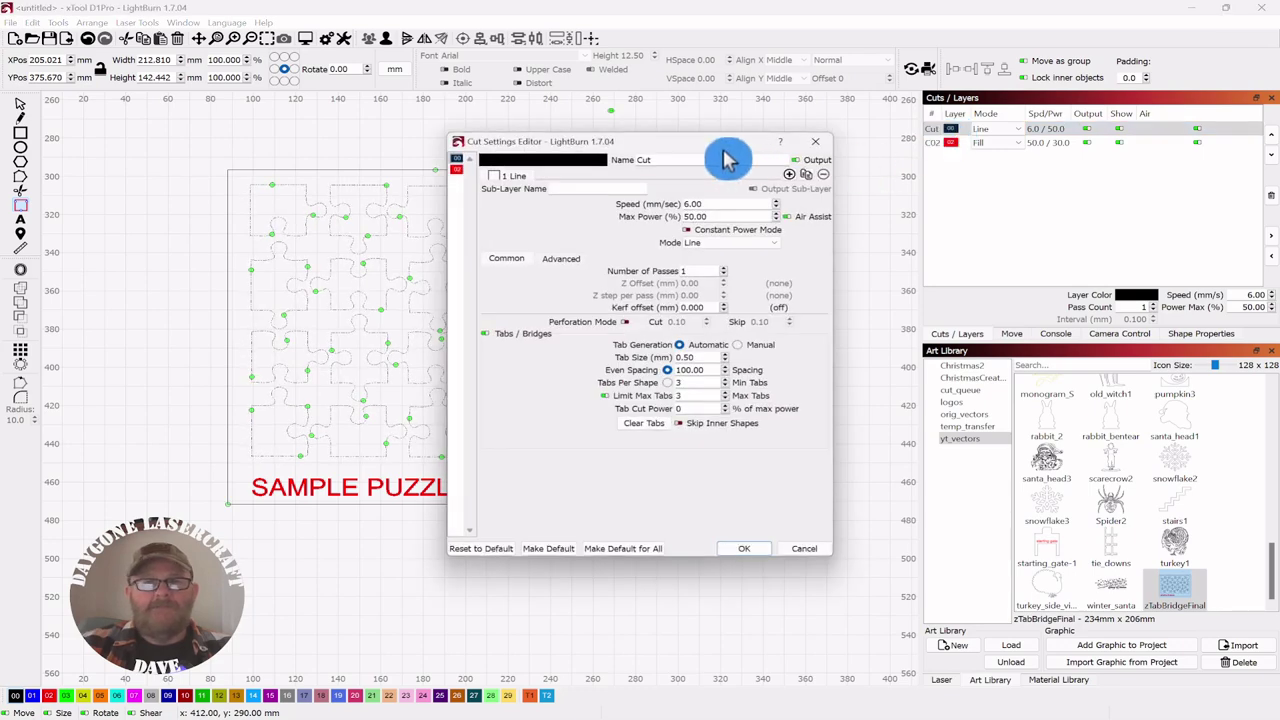
left_click_drag(729, 152, 1039, 117)
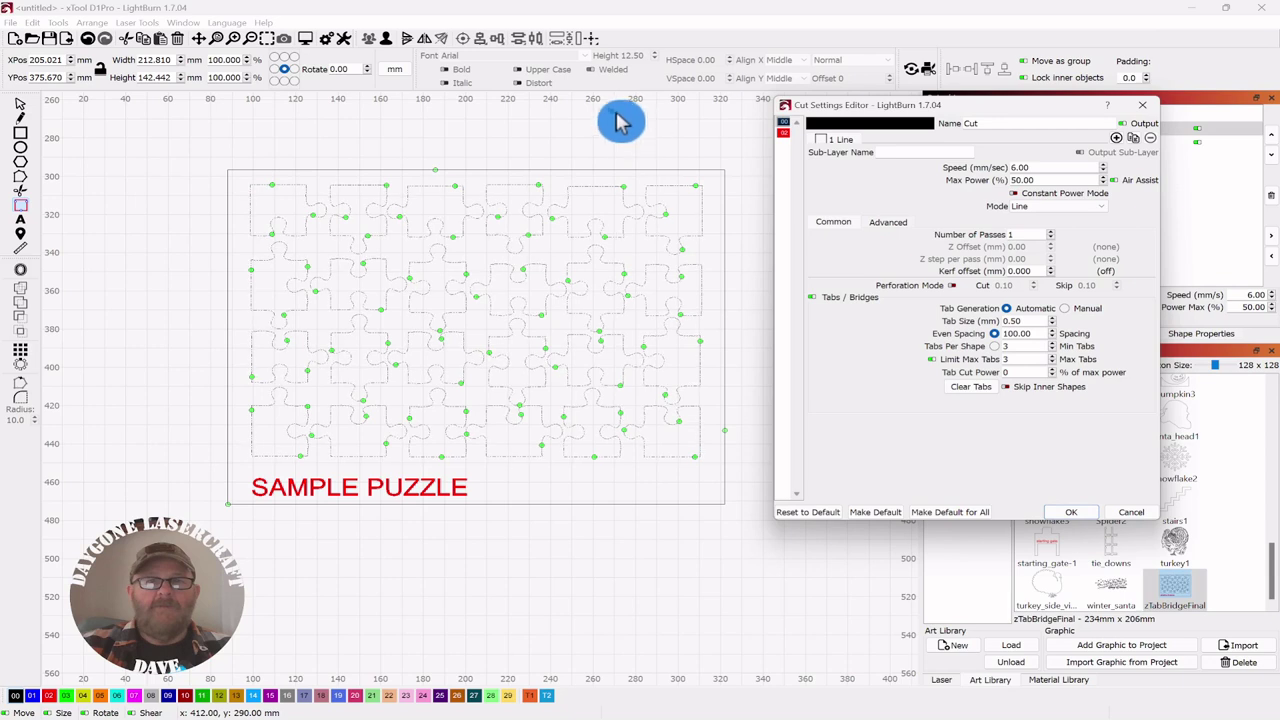
left_click(1075, 514)
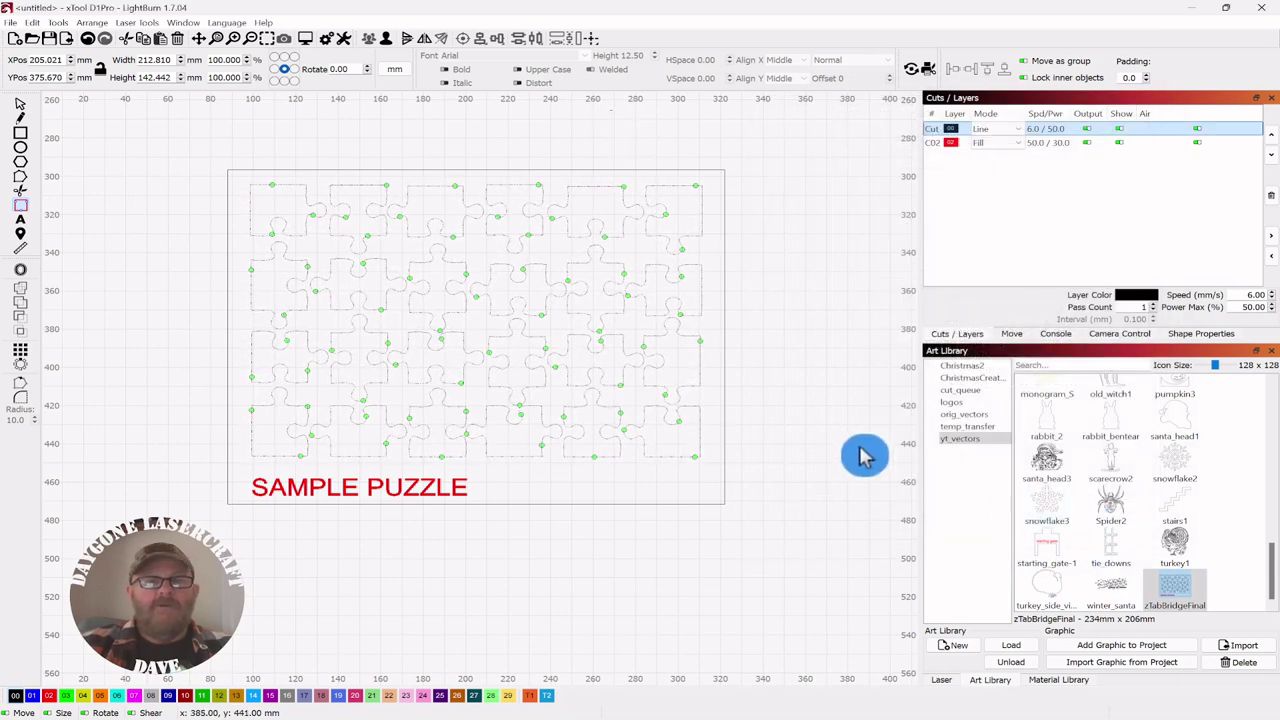